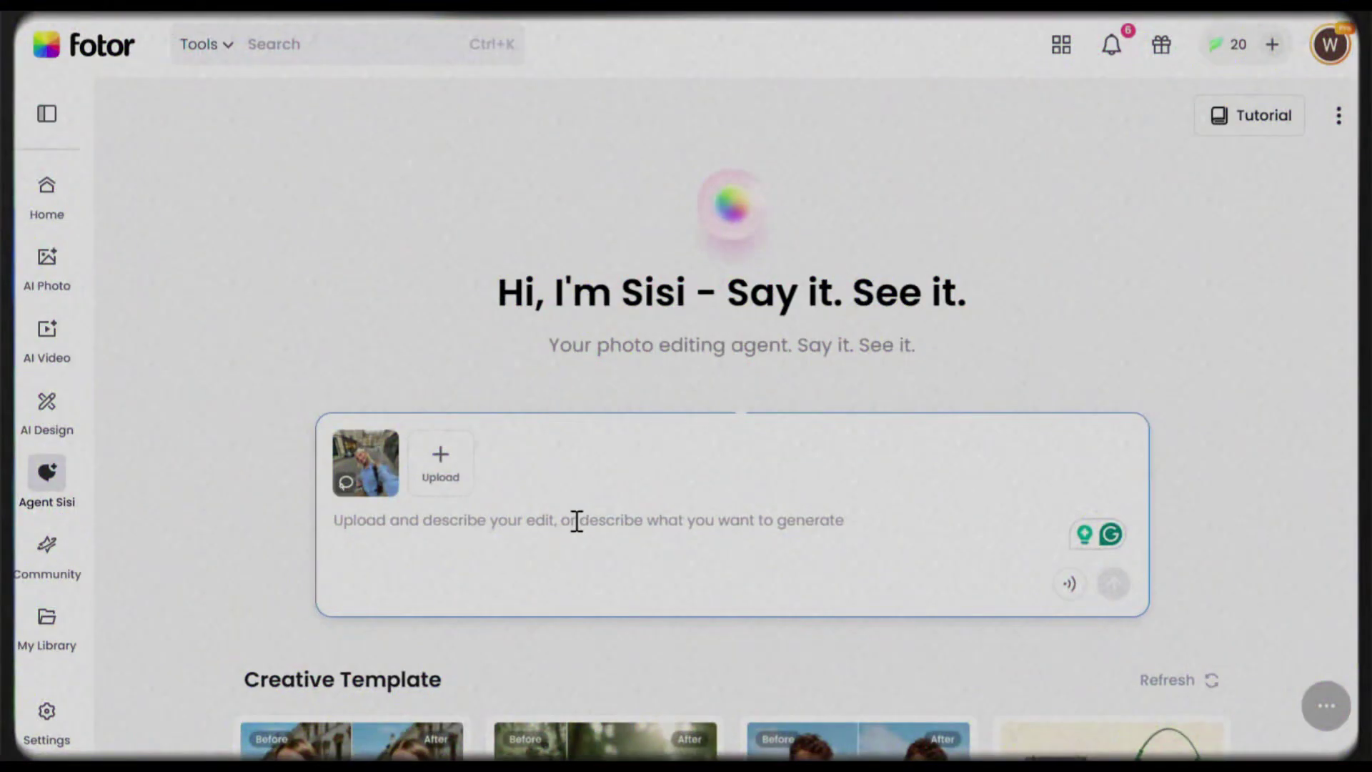
Ask Agent Sisi to turn the girl into a 3D cartoon style while keeping the real background
{"action": "type", "text": "Turn the girl into a 3D cartoon style while keeping the real background"}
{"action": "key", "text": "Return"}
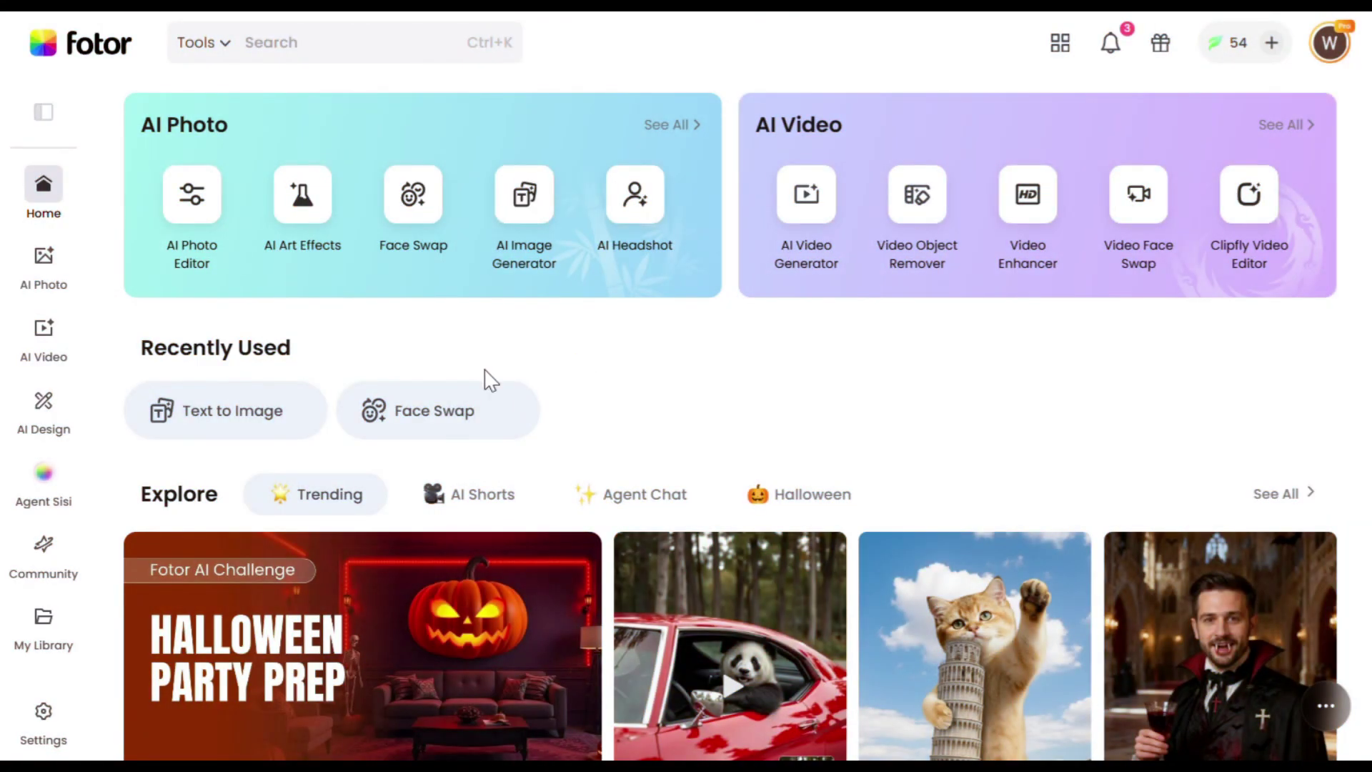
{"action": "left_click", "coordinate": [60, 499]}
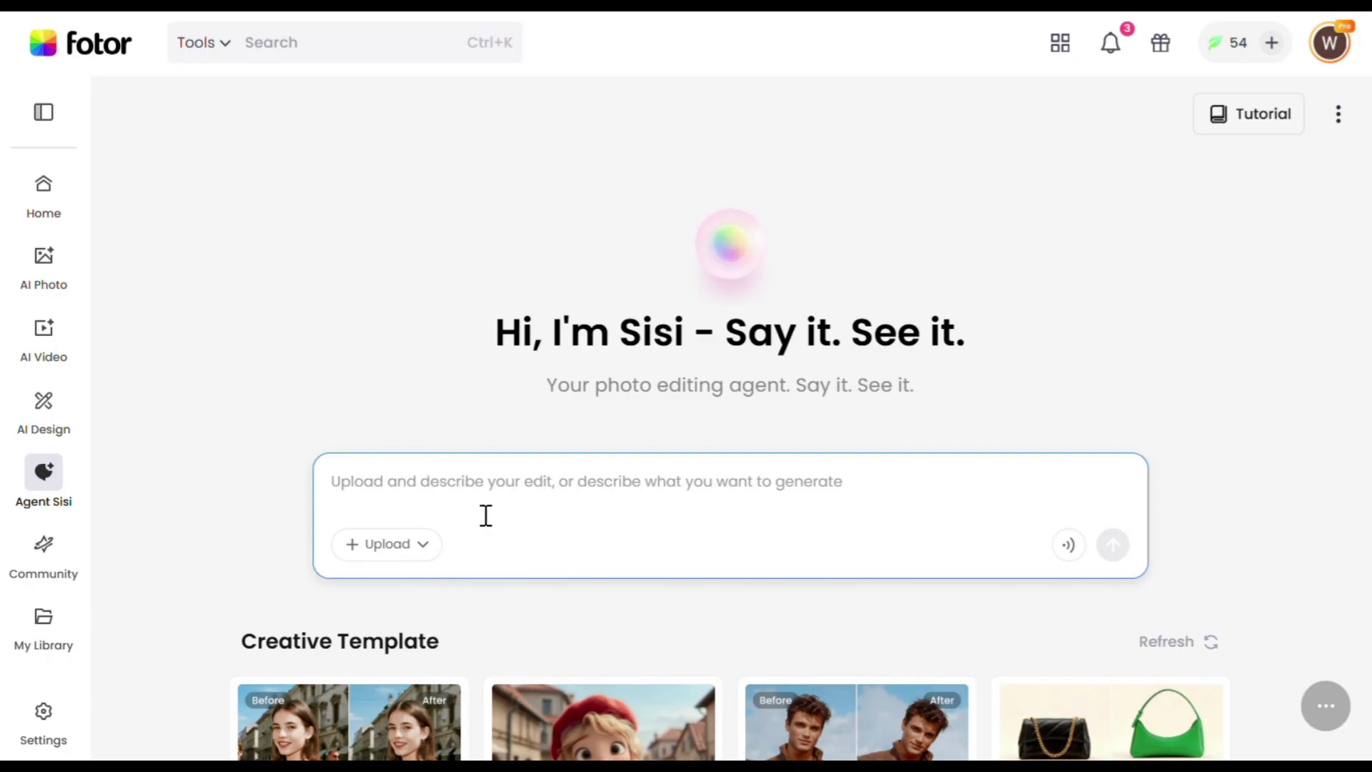
Send Agent Sisi the long description of a woman in a green coat on a crowded street
{"action": "left_click", "coordinate": [599, 486]}
{"action": "type", "text": "A woman standing in a busy street scene with a normal amount of crowd in the background — not overly packed, just naturally bustling. The background shows people walking, shops, and subtle city details. The focus is on the woman in the foreground, with soft depth of field, realistic lighting, and cinematic composition."}
{"action": "key", "text": "Return"}
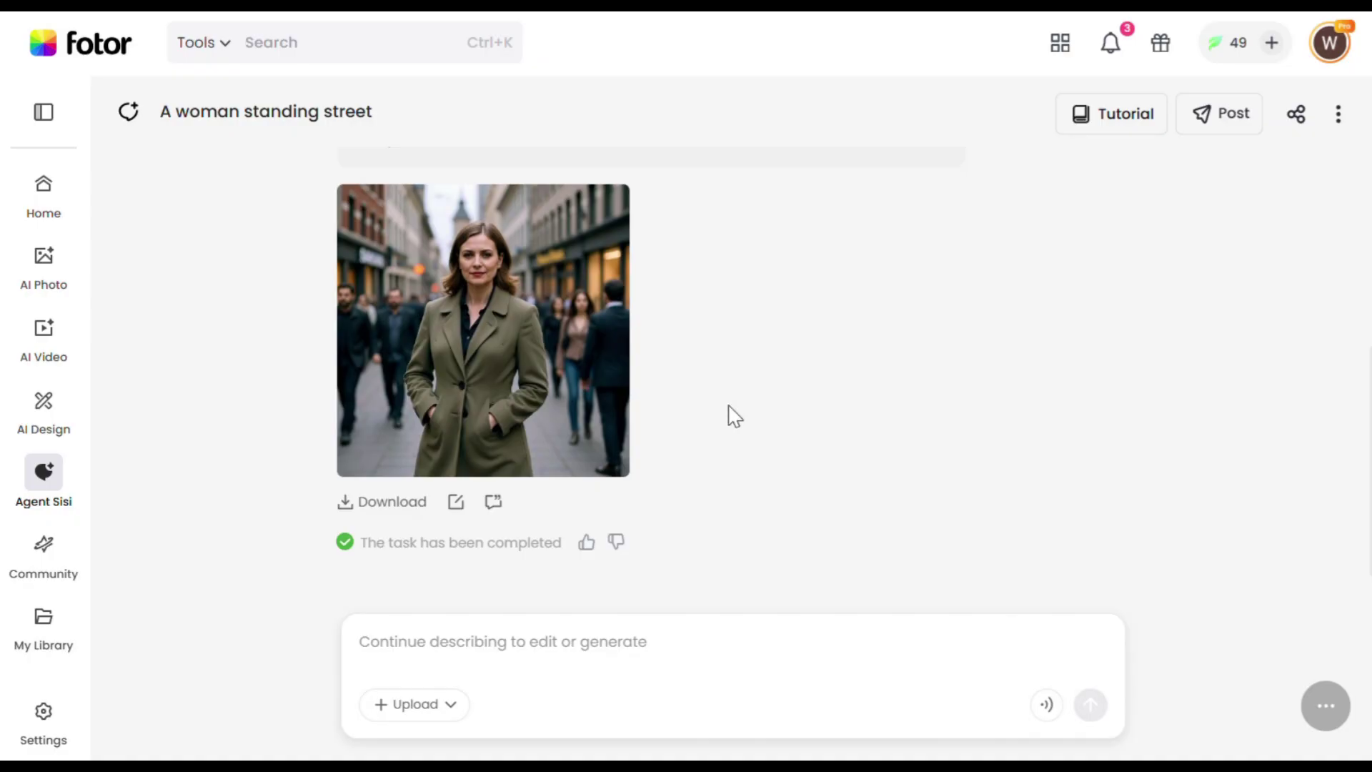
{"action": "left_click", "coordinate": [601, 636]}
Ask Agent Sisi to remove the people in the background
{"action": "type", "text": "remove the people in the background"}
{"action": "key", "text": "Return"}
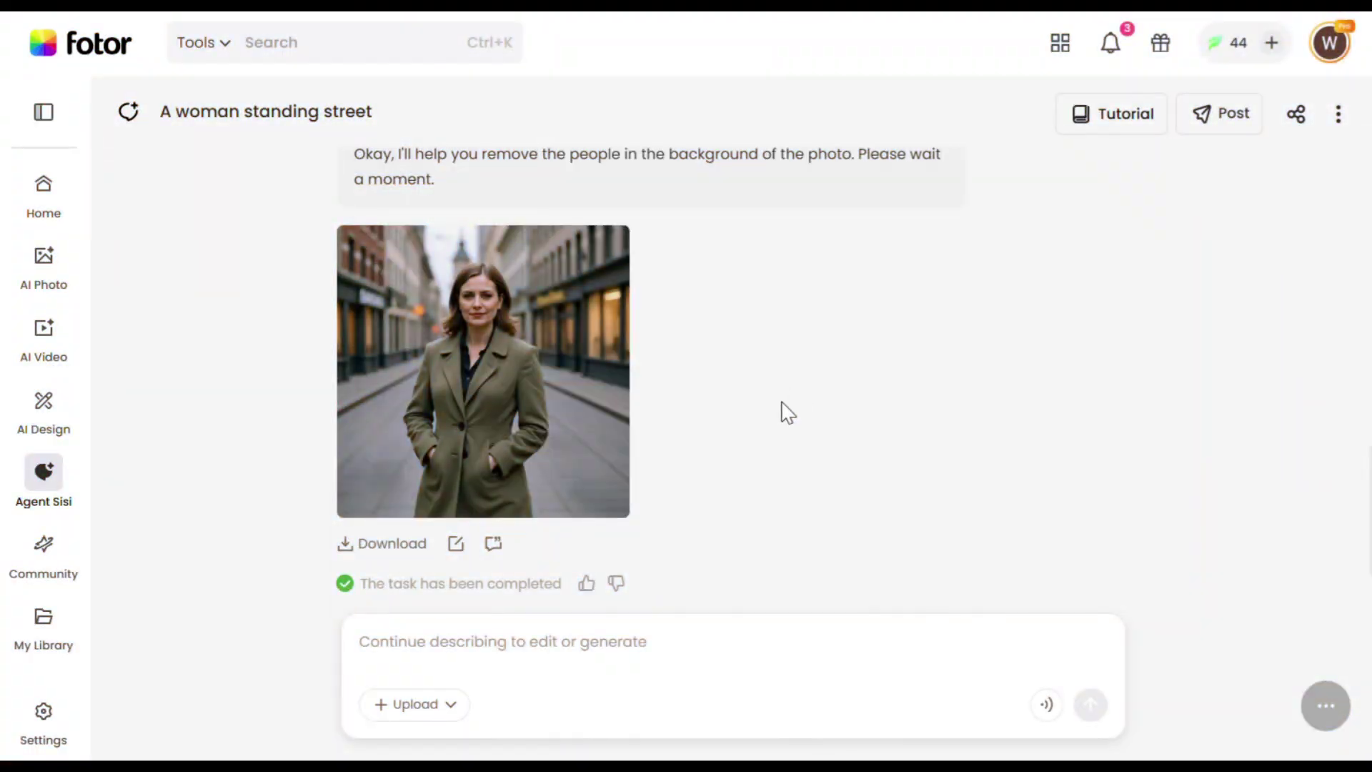
Ask Agent Sisi to change the weather to snowing
{"action": "left_click", "coordinate": [692, 637]}
{"action": "type", "text": "change the weather to snowing"}
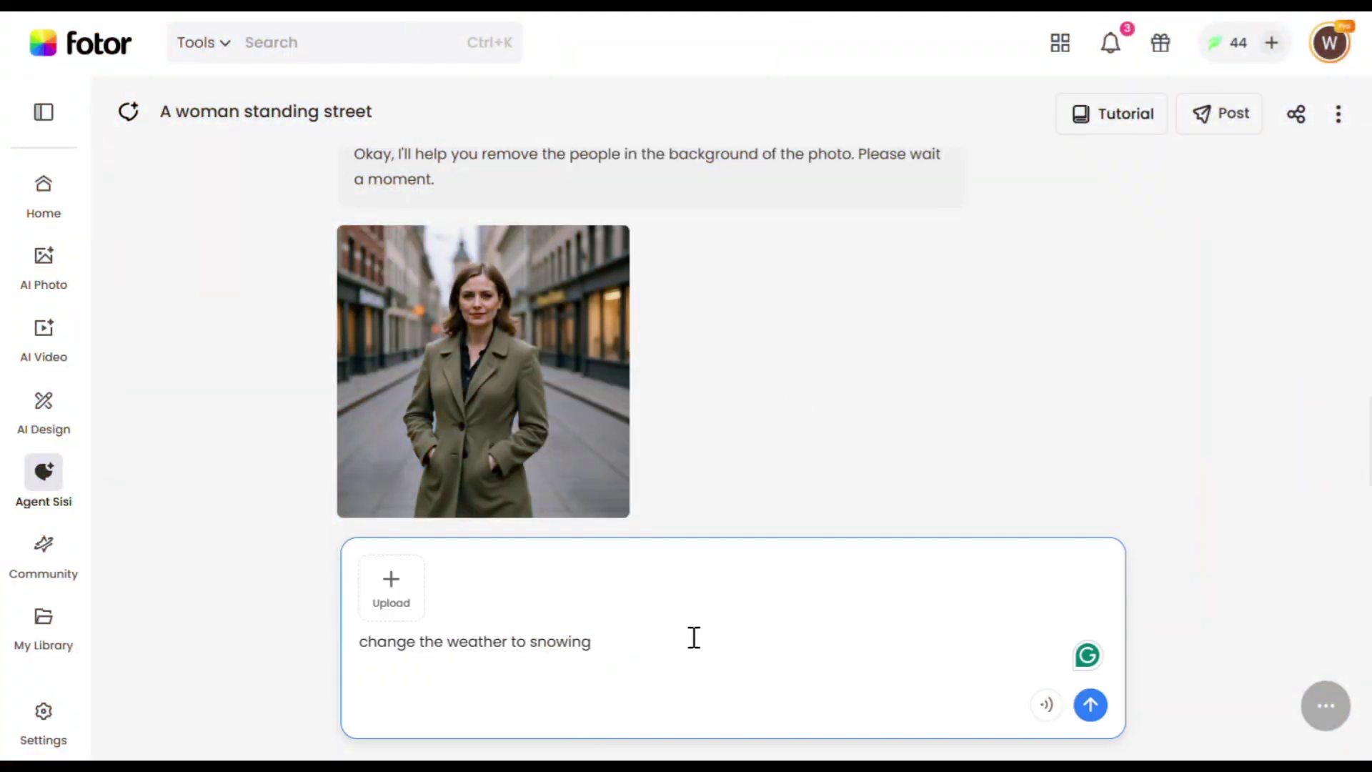
{"action": "key", "text": "Return"}
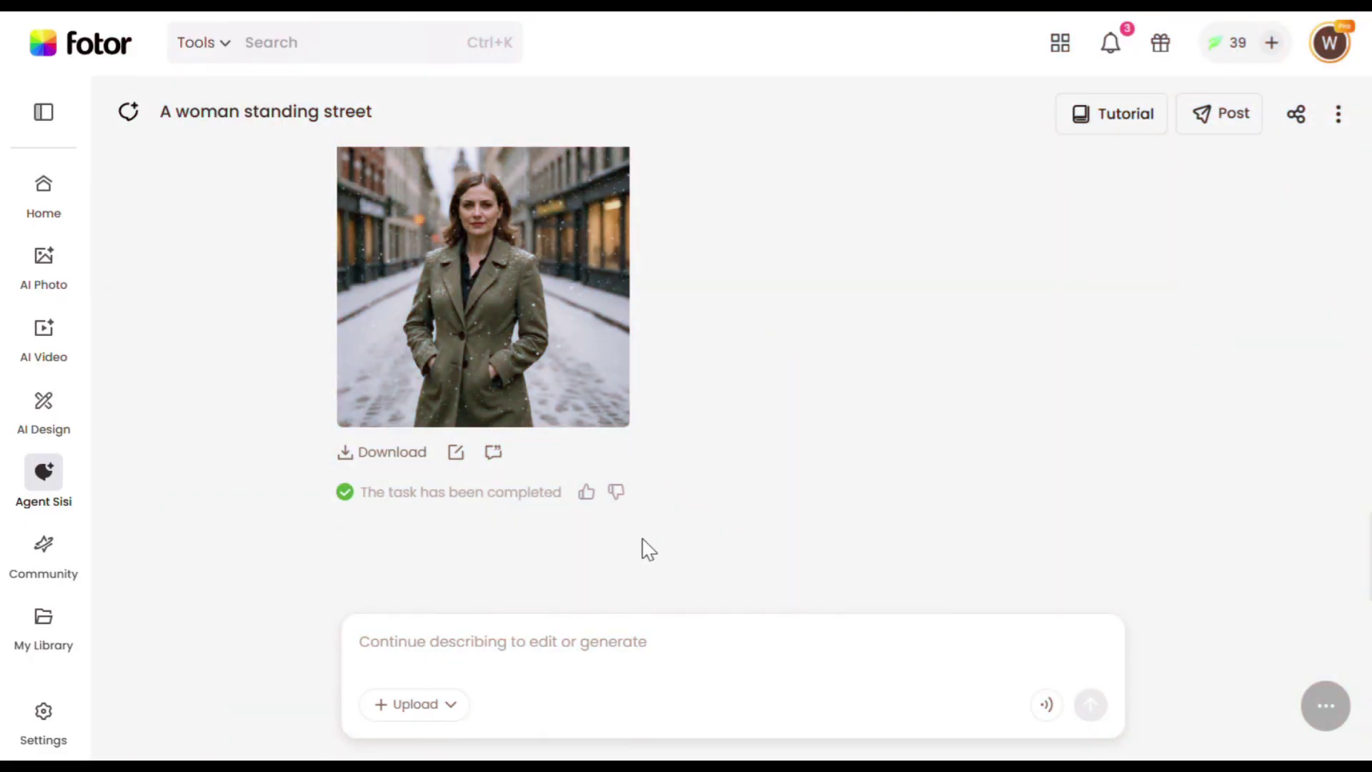
{"action": "left_click", "coordinate": [625, 644]}
Send Agent Sisi the long beret-and-striped-shirt photo description
{"action": "key", "text": "ctrl+v"}
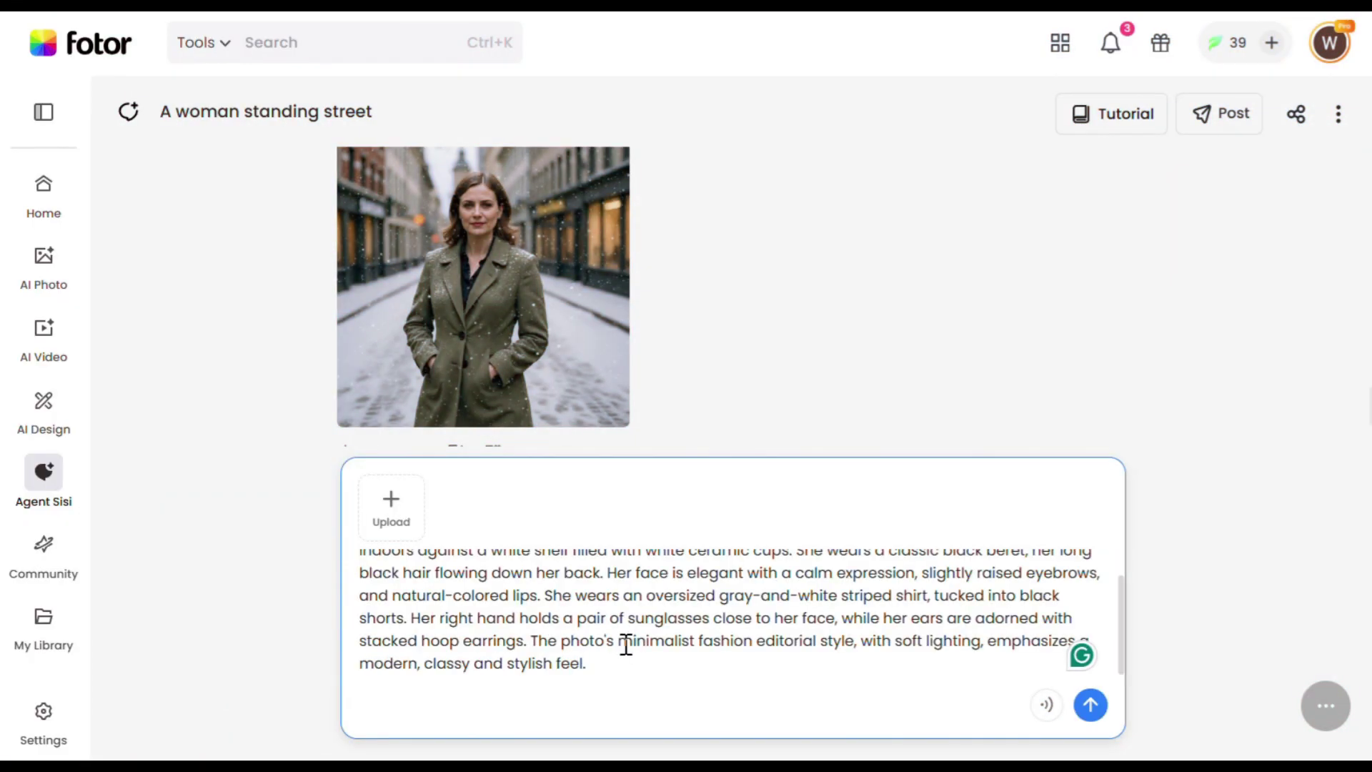
{"action": "key", "text": "Return"}
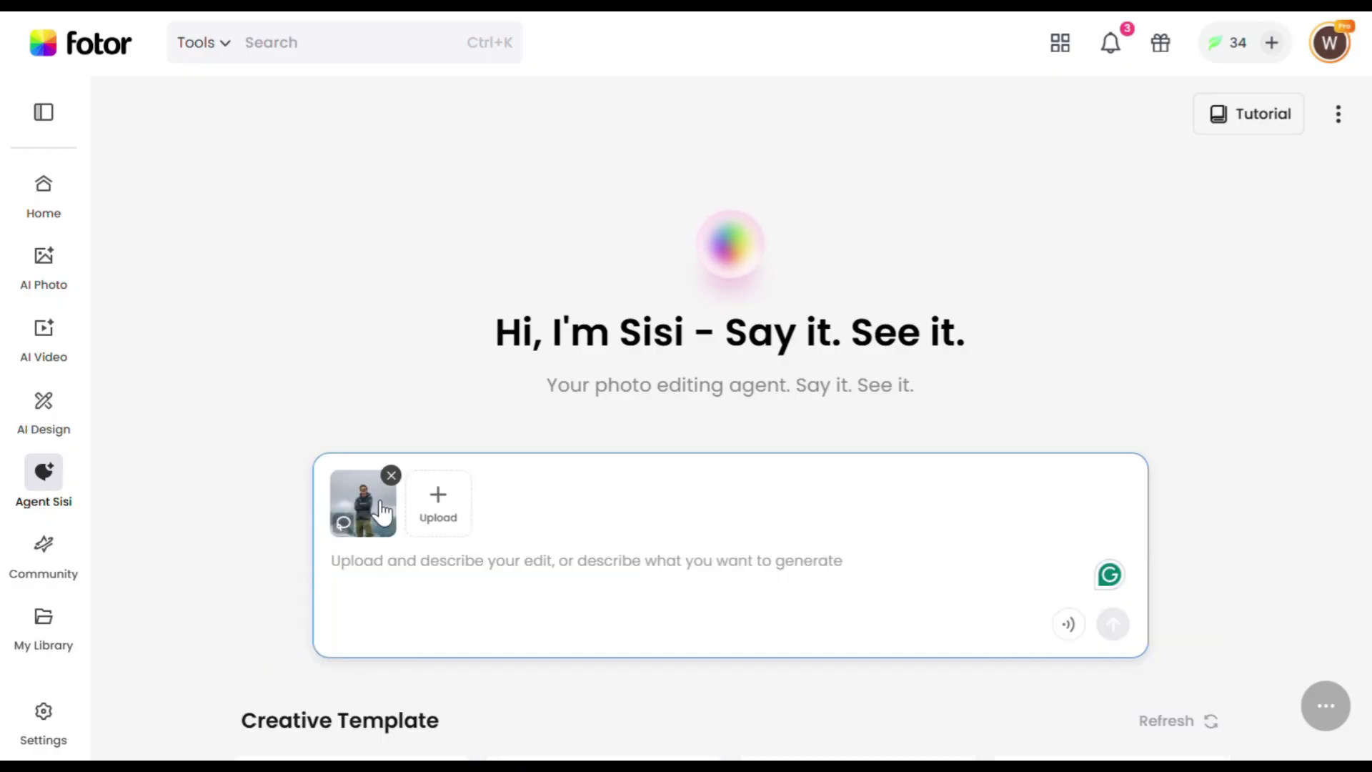
Ask Agent Sisi to make the man wave, then compare the result with the arms-crossed original
{"action": "type", "text": "Make the person in this image look like he is waving"}
{"action": "key", "text": "Return"}
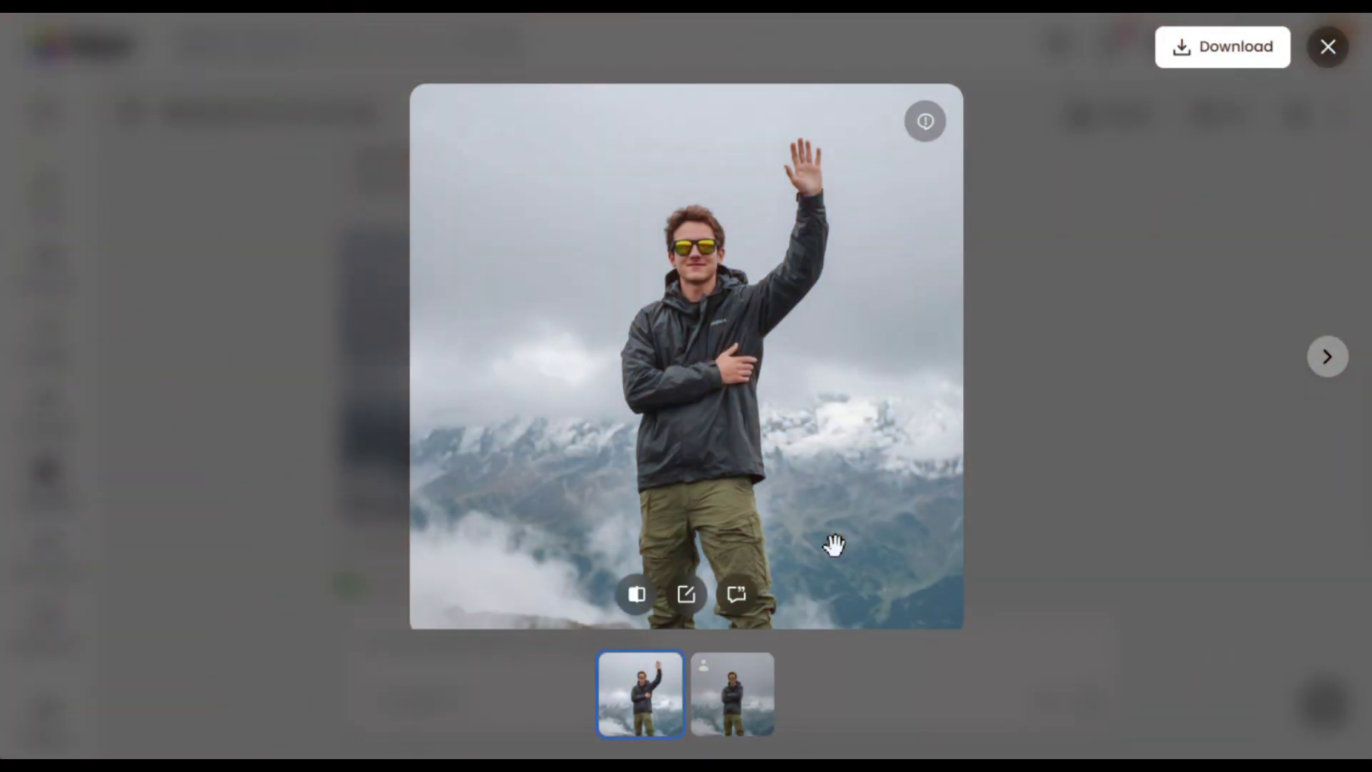
{"action": "left_click", "coordinate": [738, 718]}
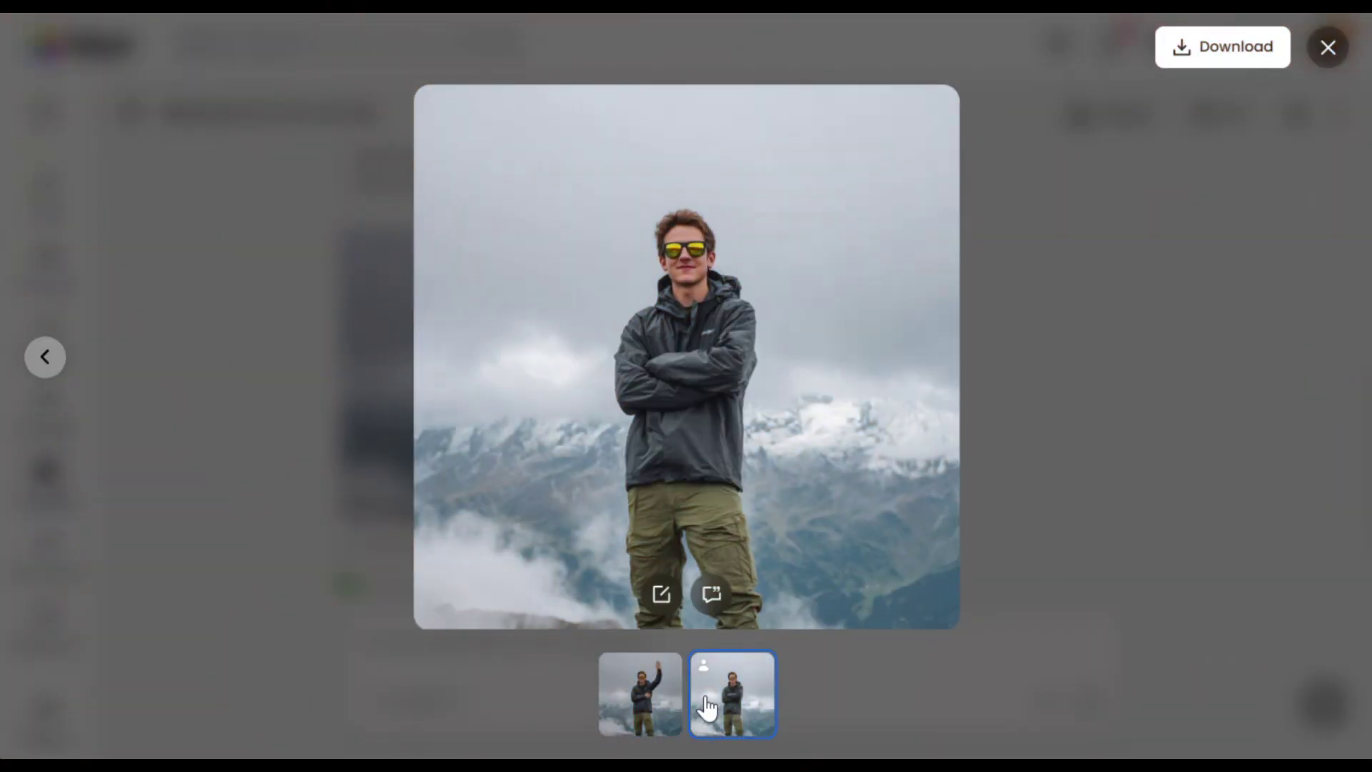
{"action": "left_click", "coordinate": [654, 703]}
{"action": "left_click", "coordinate": [734, 704]}
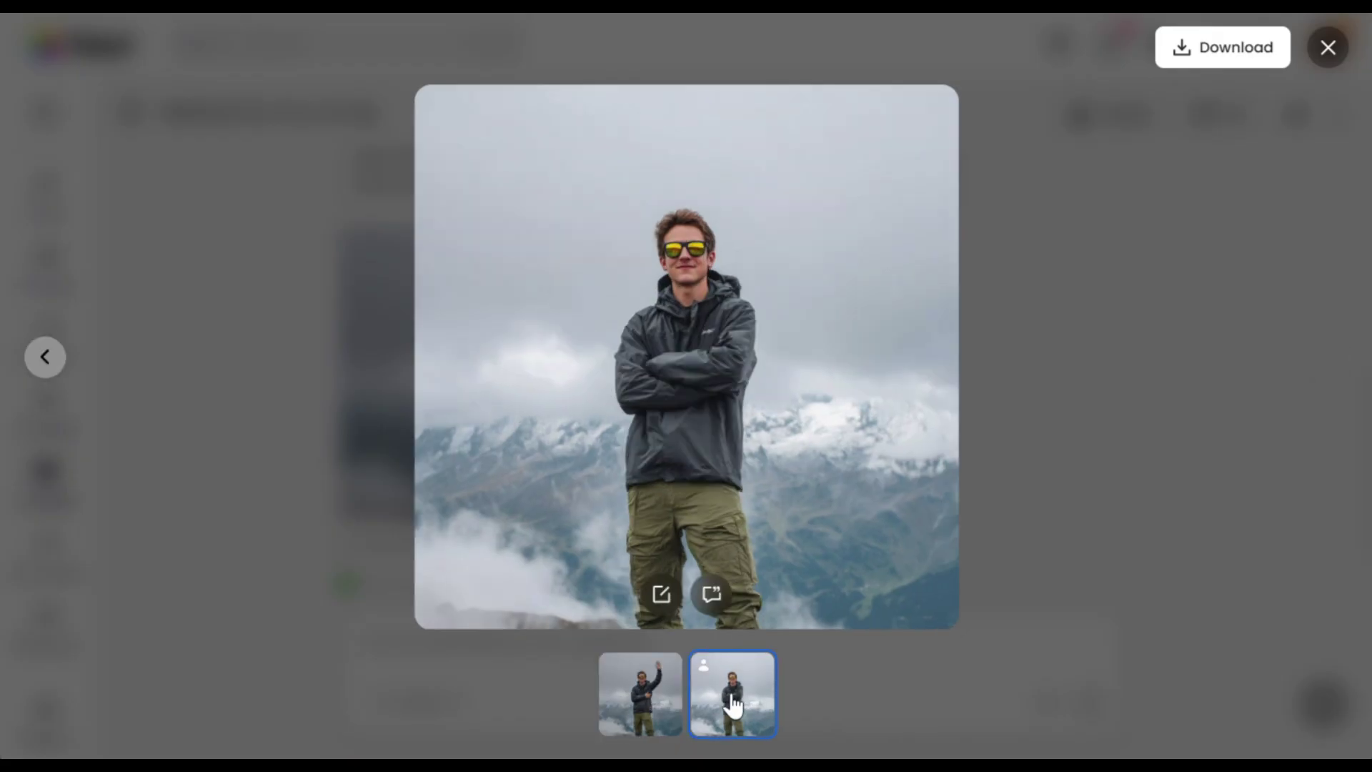
{"action": "left_click", "coordinate": [650, 708]}
{"action": "left_click", "coordinate": [726, 709]}
{"action": "left_click", "coordinate": [1328, 48]}
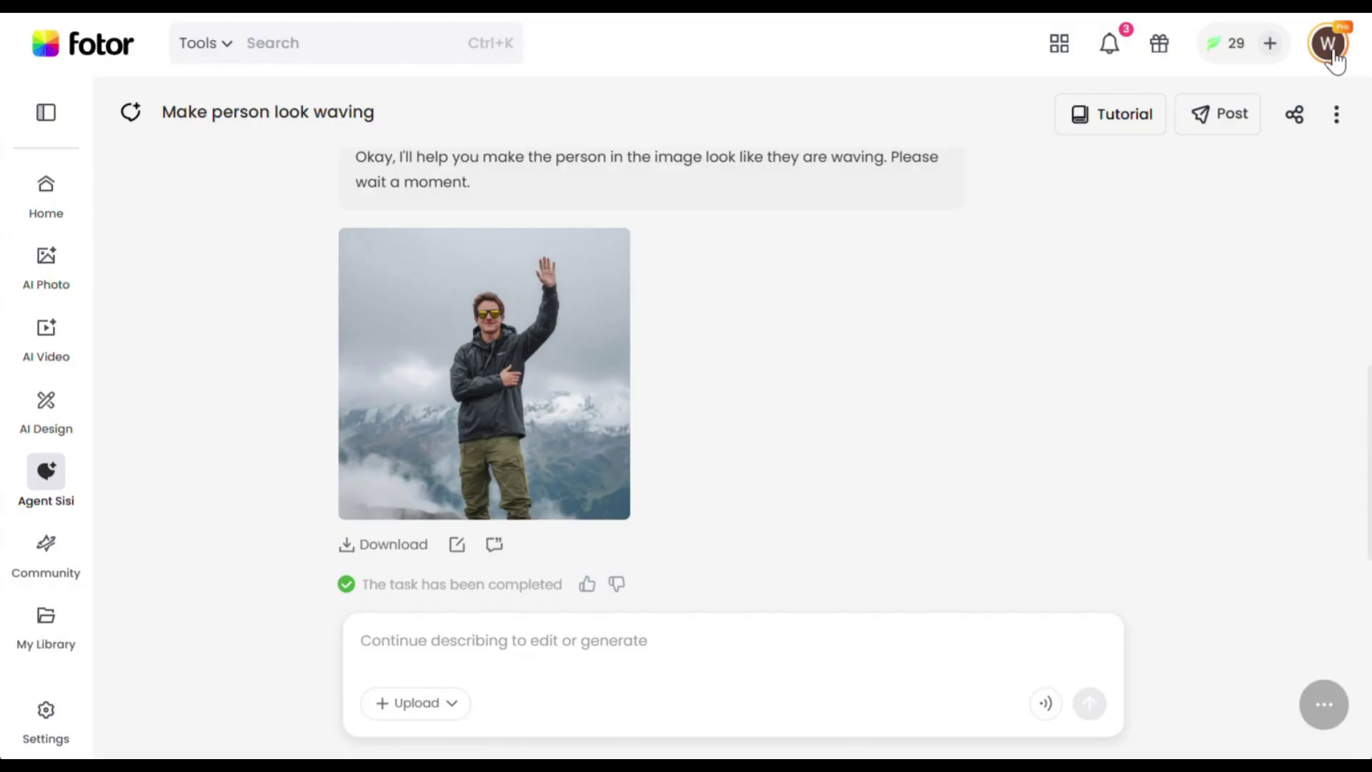
{"action": "scroll", "coordinate": [915, 442], "scroll_direction": "down", "scroll_amount": 2}
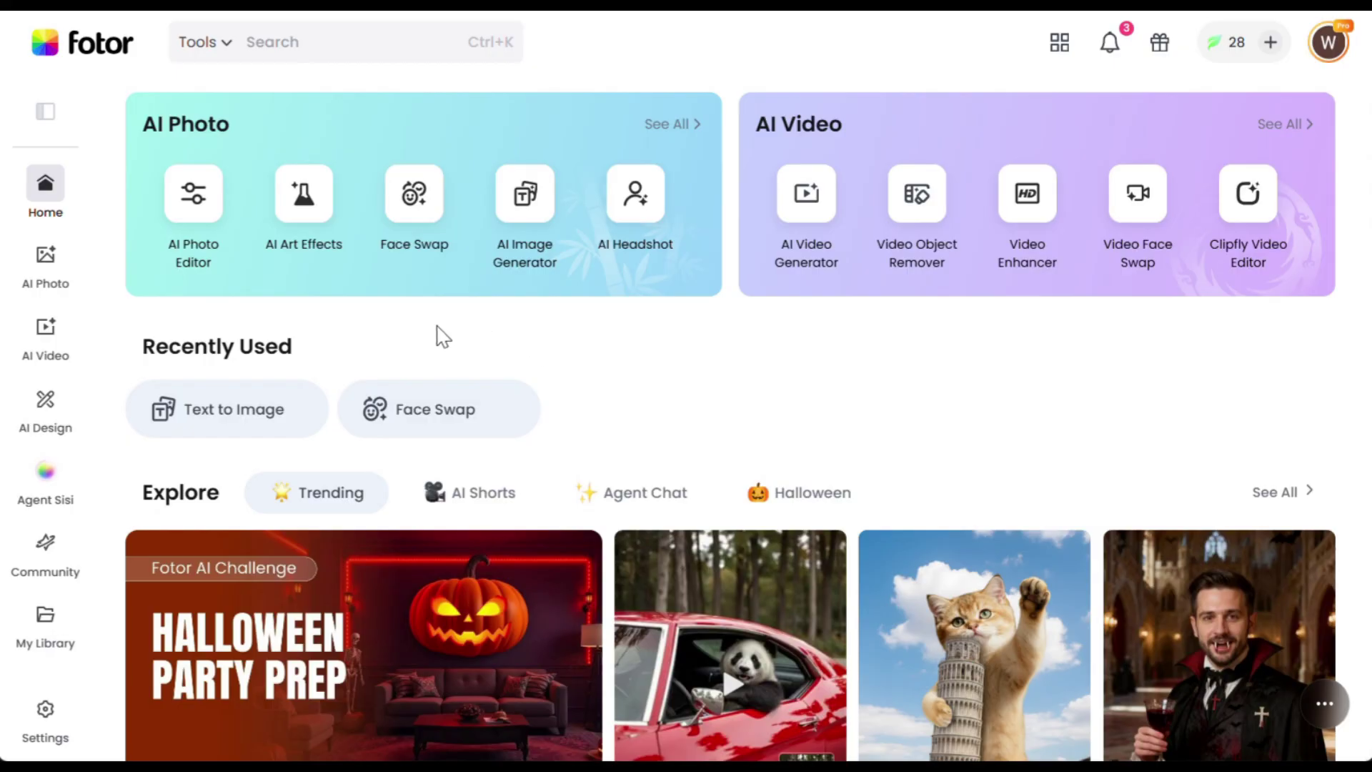
Open the AI Image Generator from AI Photo tools and browse its list of image models
{"action": "left_click", "coordinate": [57, 266]}
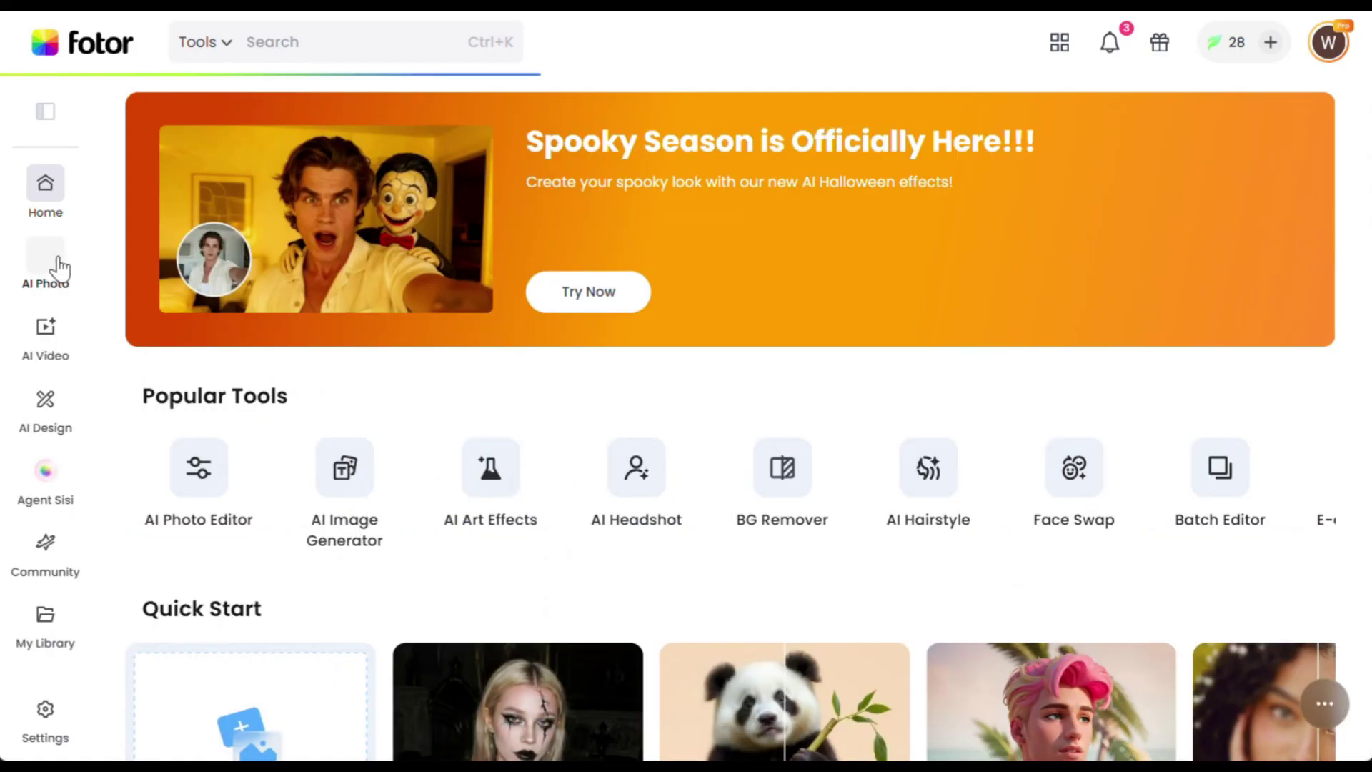
{"action": "left_click", "coordinate": [368, 490]}
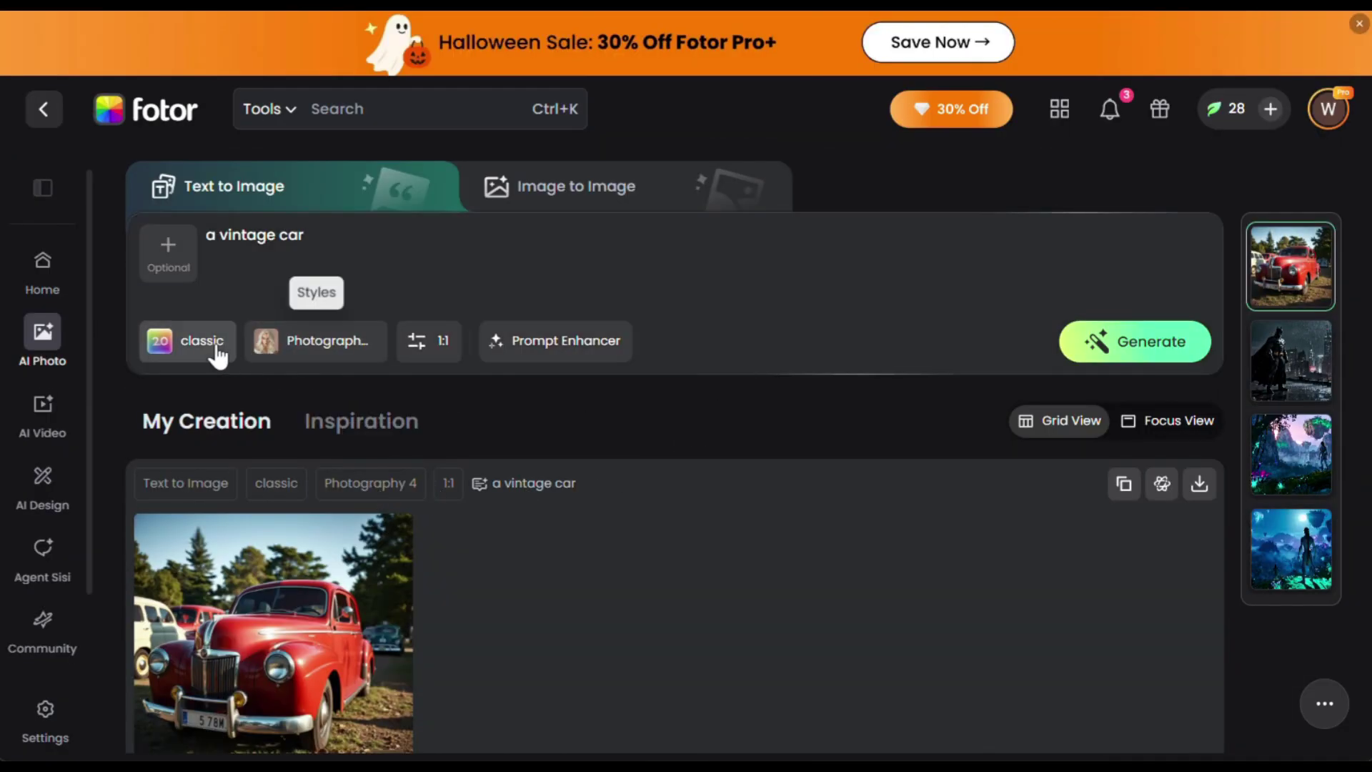
{"action": "left_click", "coordinate": [206, 351]}
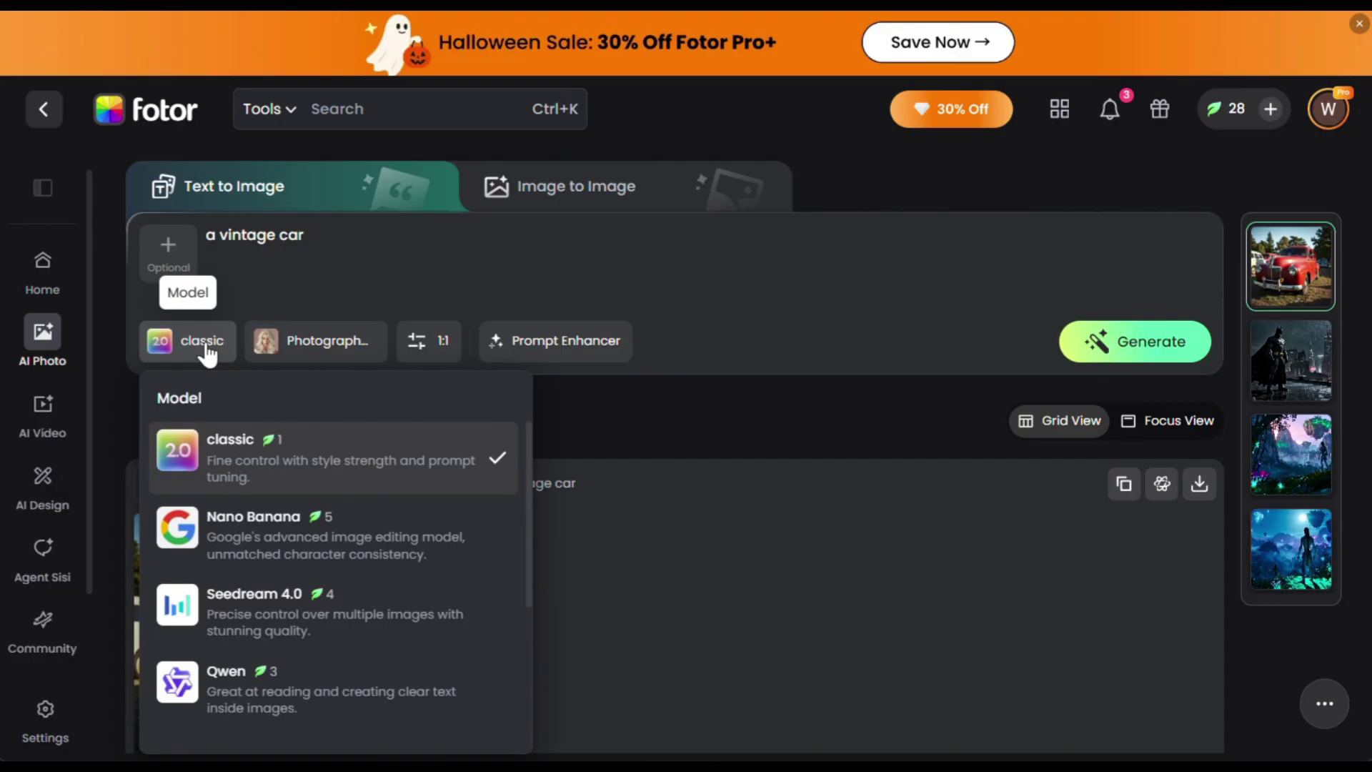
{"action": "scroll", "coordinate": [450, 552], "scroll_direction": "down", "scroll_amount": 2}
{"action": "scroll", "coordinate": [452, 555], "scroll_direction": "down", "scroll_amount": 2}
{"action": "scroll", "coordinate": [452, 556], "scroll_direction": "up", "scroll_amount": 2}
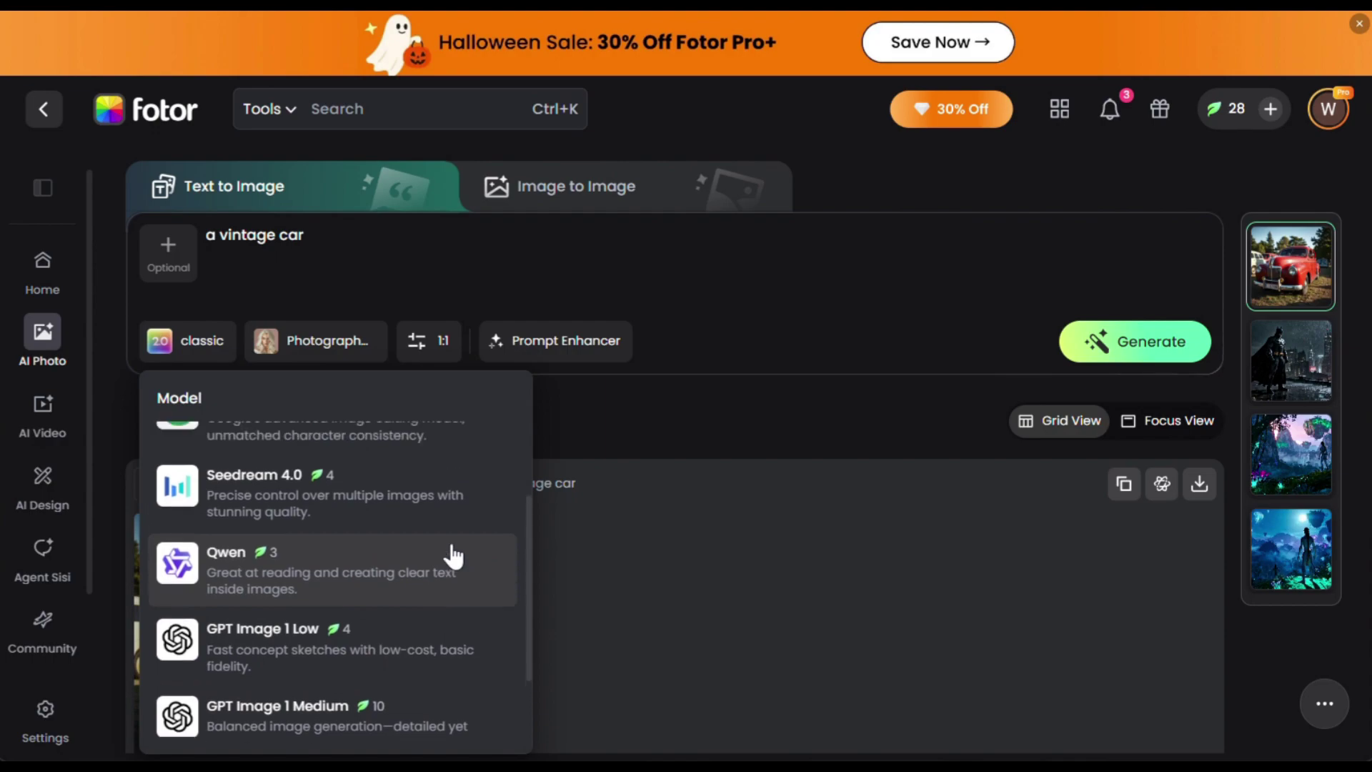
{"action": "scroll", "coordinate": [451, 556], "scroll_direction": "up", "scroll_amount": 3}
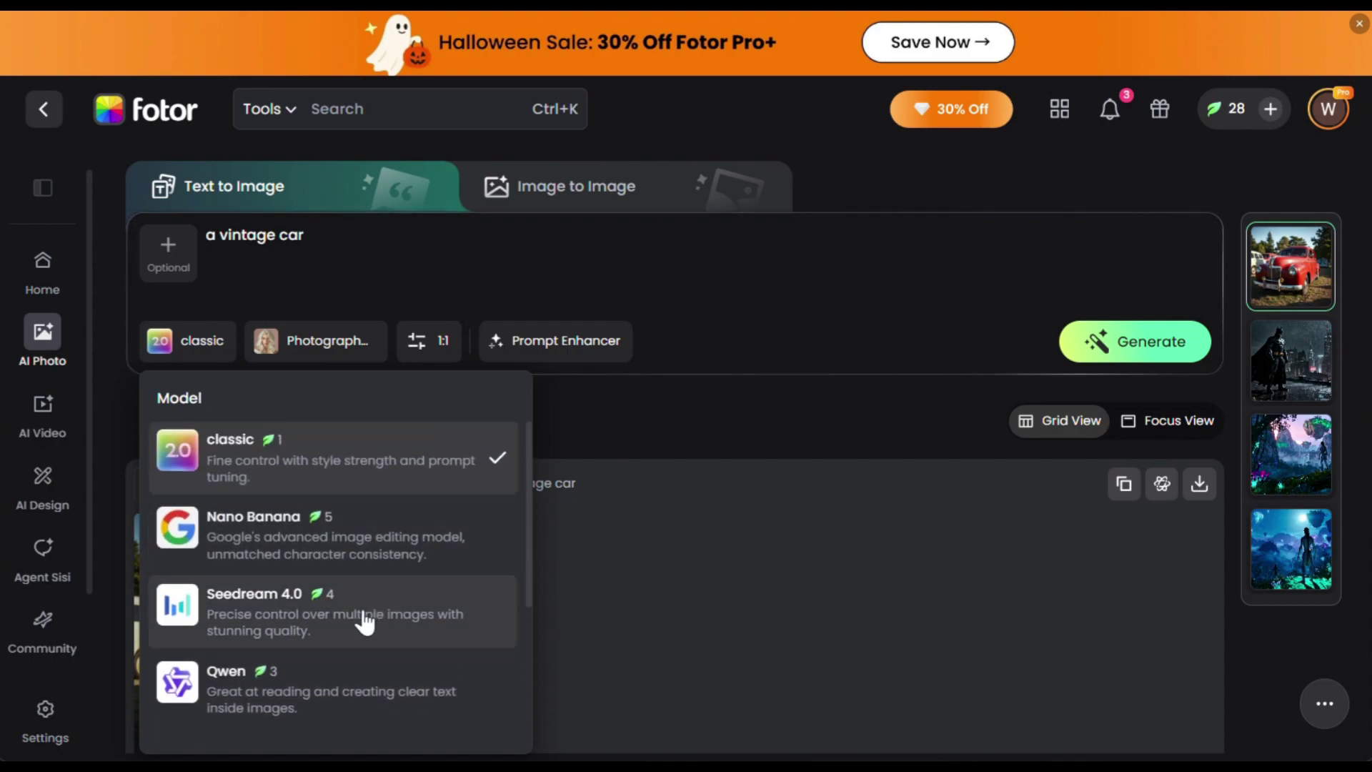
Choose the Seedream 4.0 model and replace the vintage car prompt with the Batman description
{"action": "left_click", "coordinate": [400, 619]}
{"action": "left_click", "coordinate": [453, 233]}
{"action": "key", "text": "ctrl+a"}
{"action": "type", "text": "cinematic shot batman, in gotham city, zac snider style"}
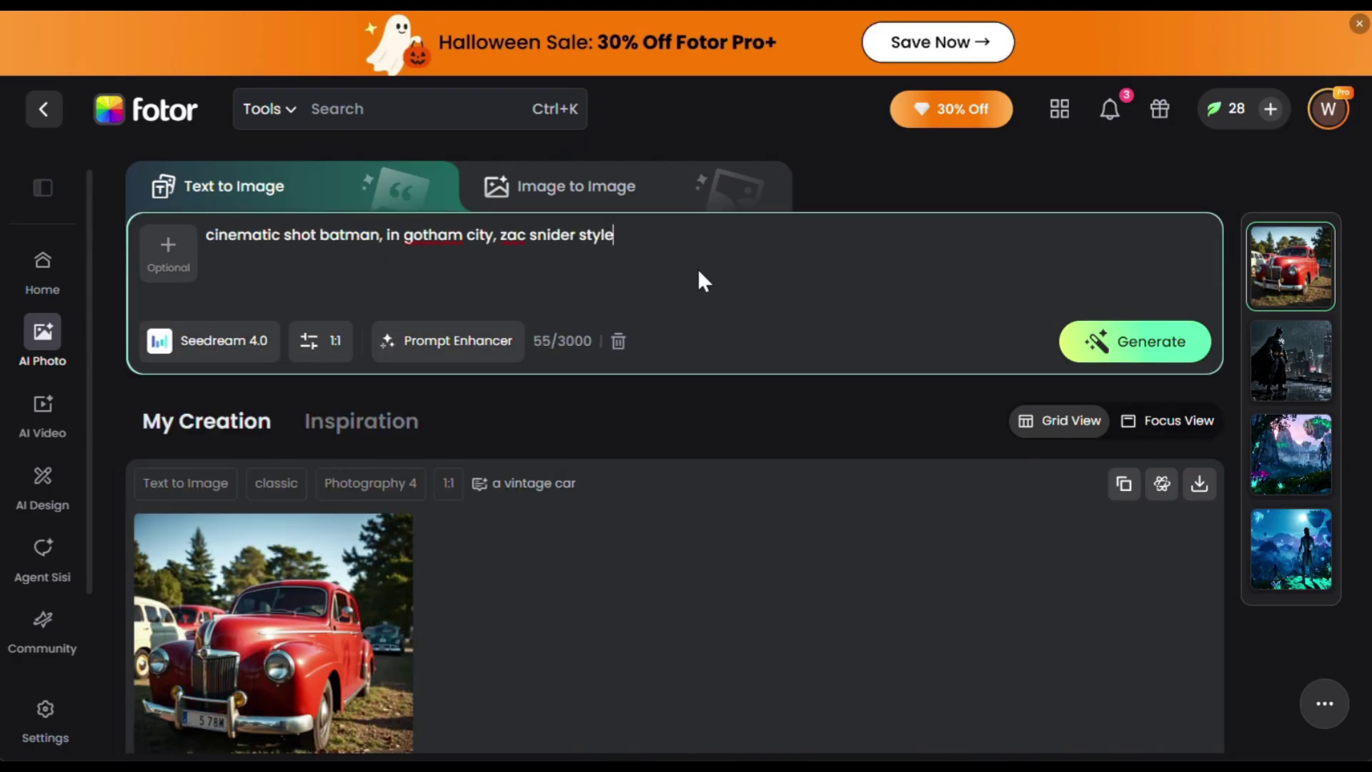
Set the image ratio to 16:9 and generate the Batman-in-Gotham image
{"action": "left_click", "coordinate": [331, 342]}
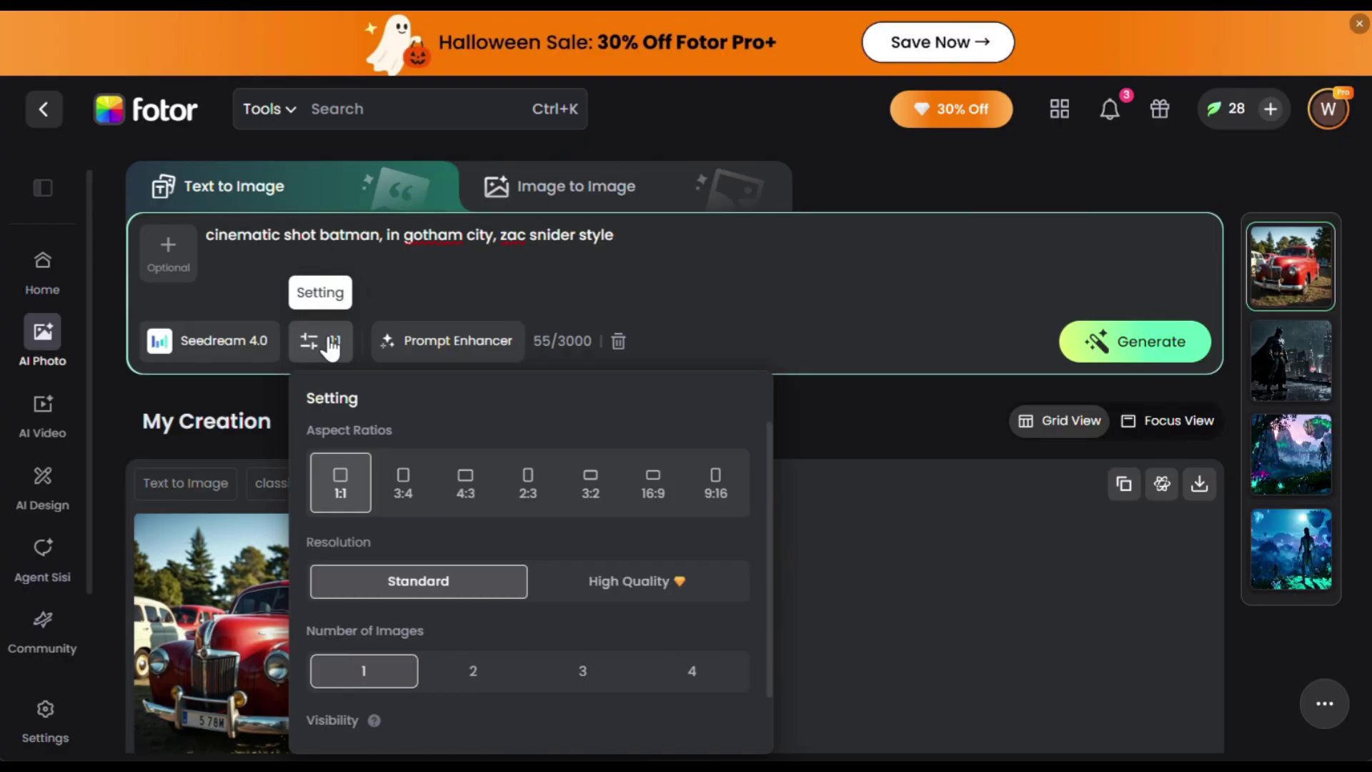
{"action": "left_click", "coordinate": [653, 482]}
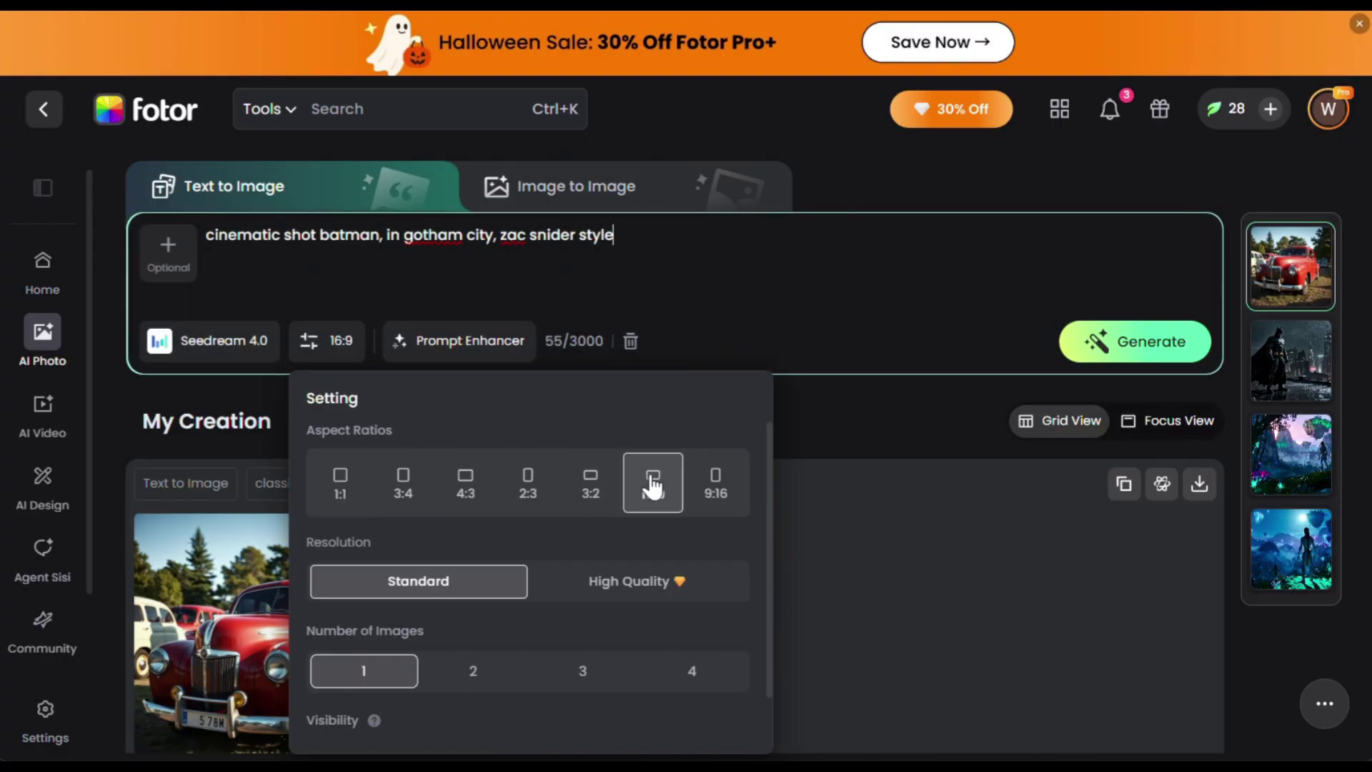
{"action": "scroll", "coordinate": [435, 633], "scroll_direction": "down", "scroll_amount": 1}
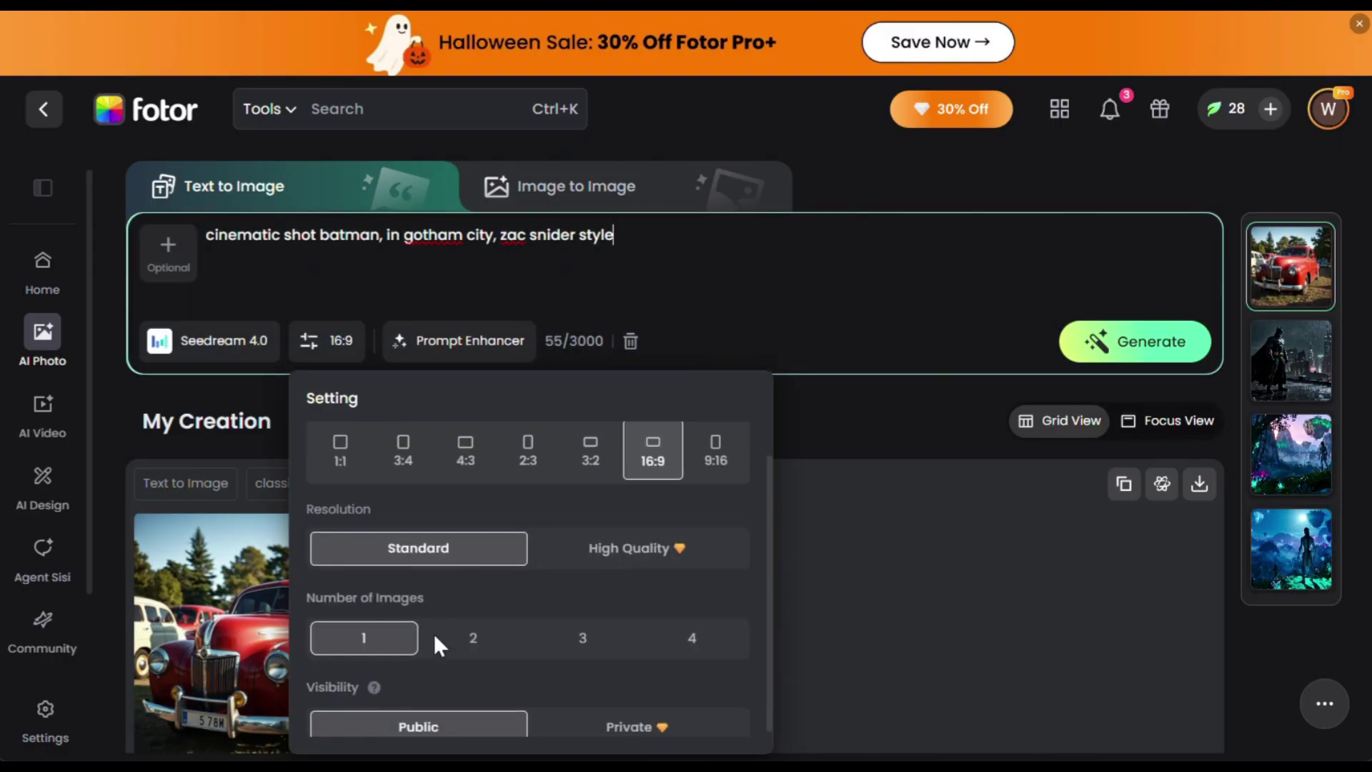
{"action": "scroll", "coordinate": [434, 633], "scroll_direction": "up", "scroll_amount": 1}
{"action": "left_click", "coordinate": [1121, 341]}
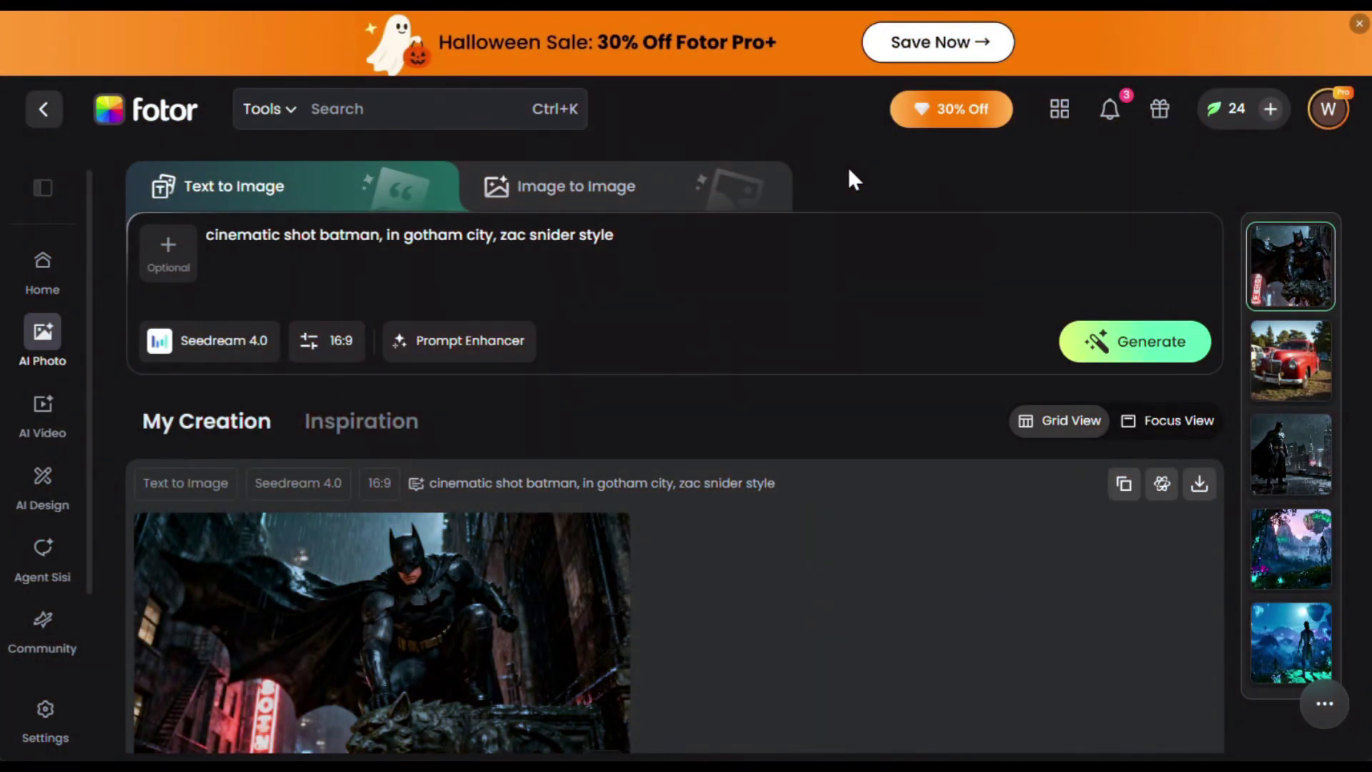
{"action": "left_click", "coordinate": [741, 260]}
Generate the Pandora floating-mountains image and open it in the detail view
{"action": "key", "text": "ctrl+a"}
{"action": "type", "text": "The floating Hallelujah Mountains of Pandora, massive rocky peaks covered in lush green jungle, suspended in the sky with mist and clouds drifting between them. Waterfalls cascade from the cliffs into the clouds below. Wide cinematic shot, natural daylight, hyper-realistic textures, James Cameron Avatar movie style, epic scale."}
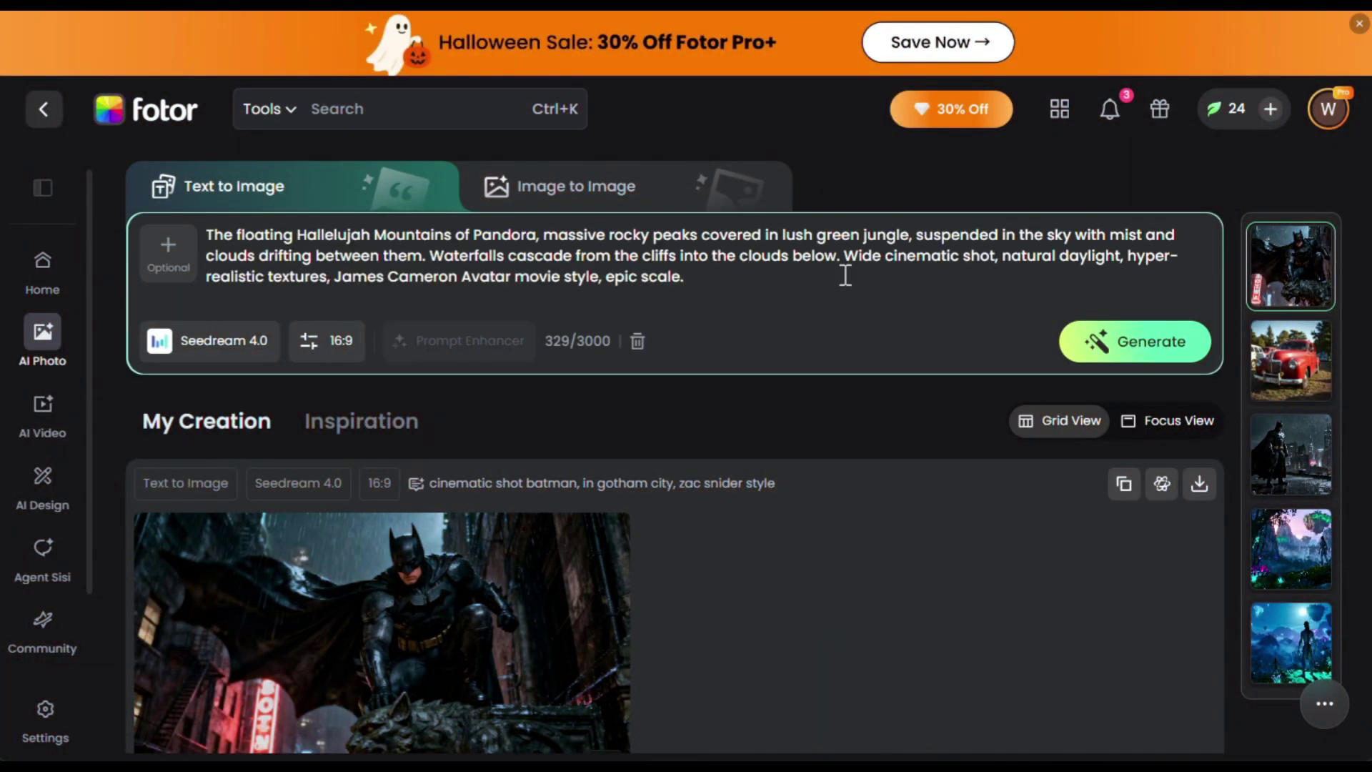
{"action": "left_click", "coordinate": [1132, 346]}
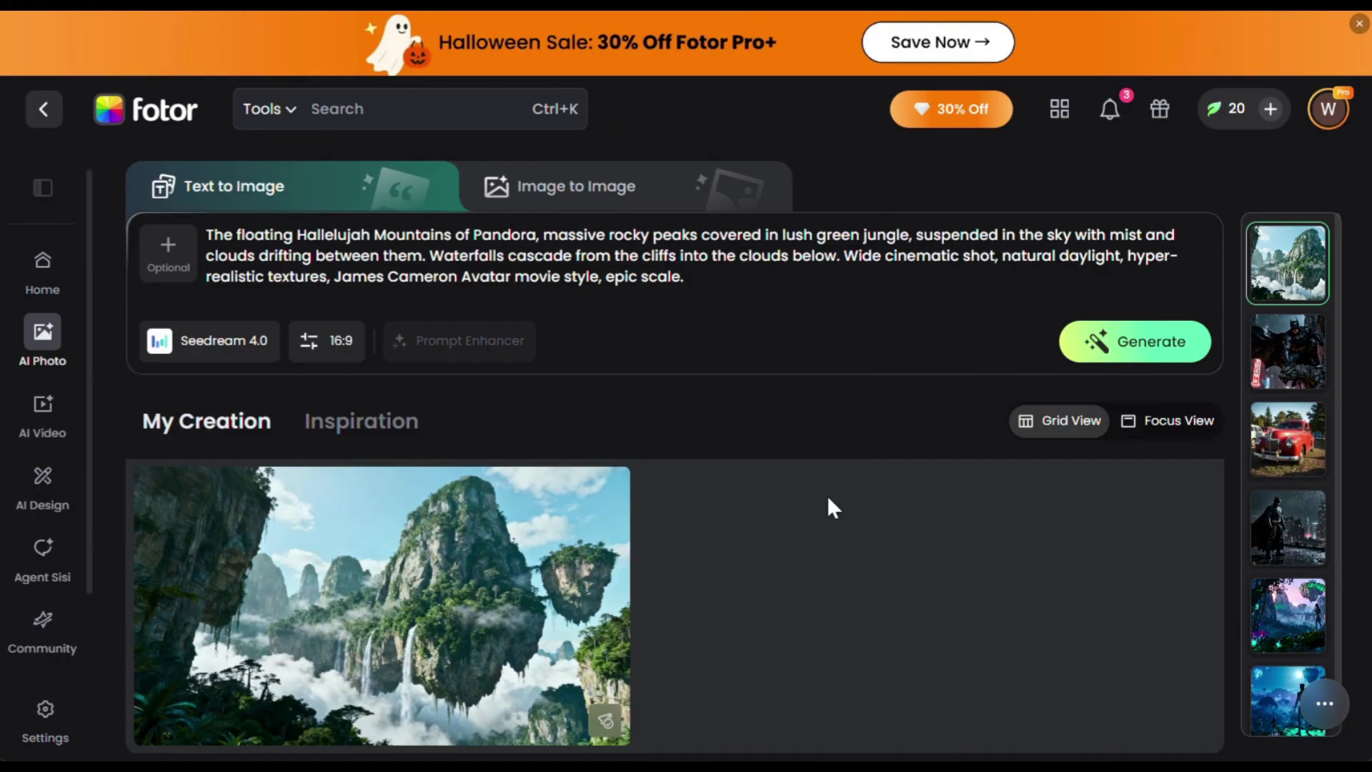
{"action": "left_click", "coordinate": [476, 537]}
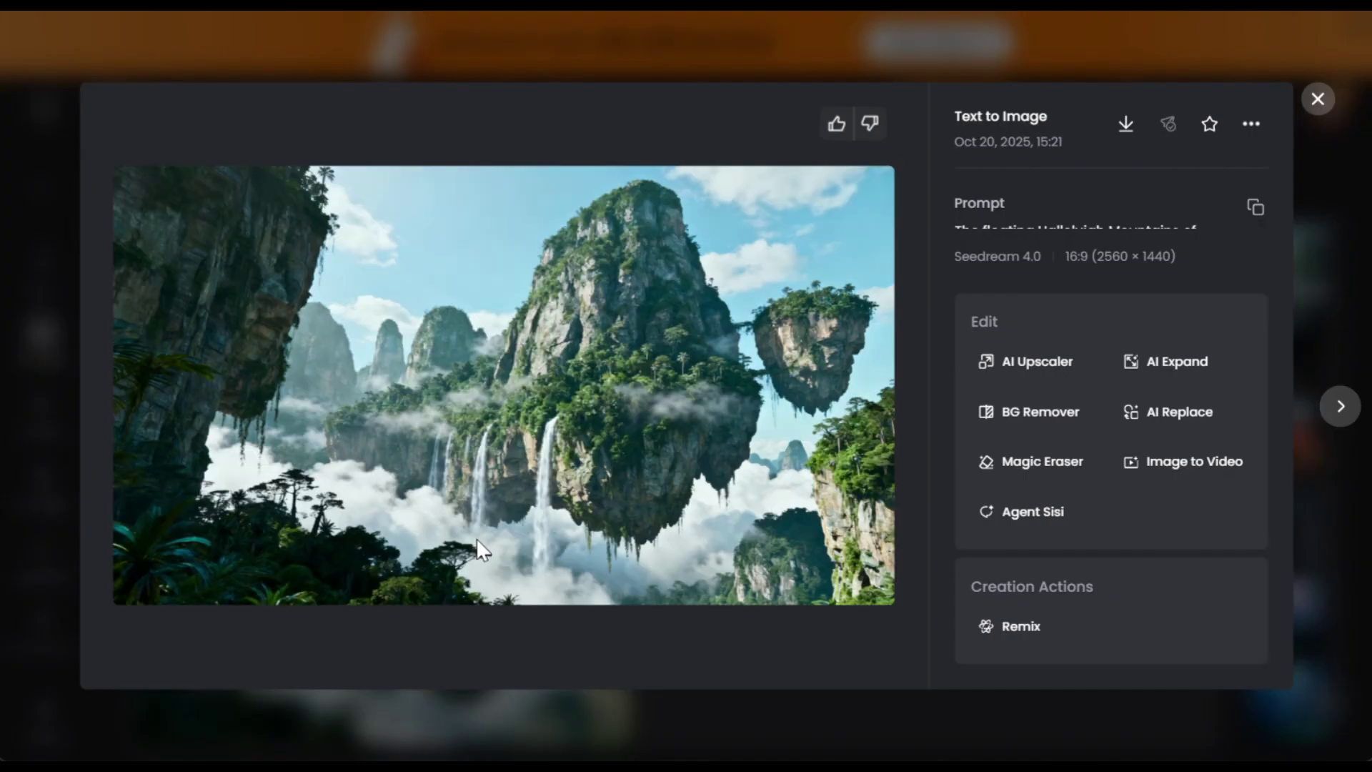
Send the Pandora image to Image to Video with the Seedance 1.0 Pro model
{"action": "left_click", "coordinate": [1183, 472]}
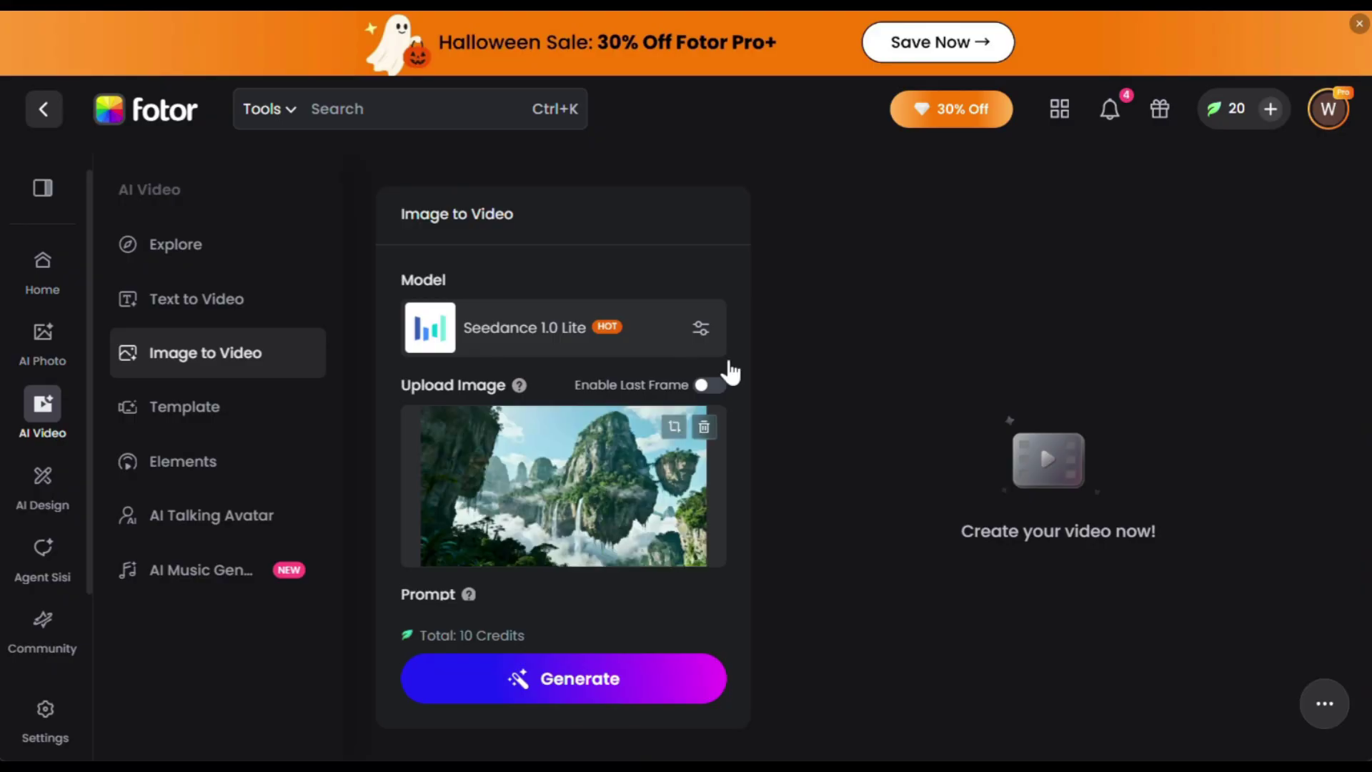
{"action": "left_click", "coordinate": [643, 343]}
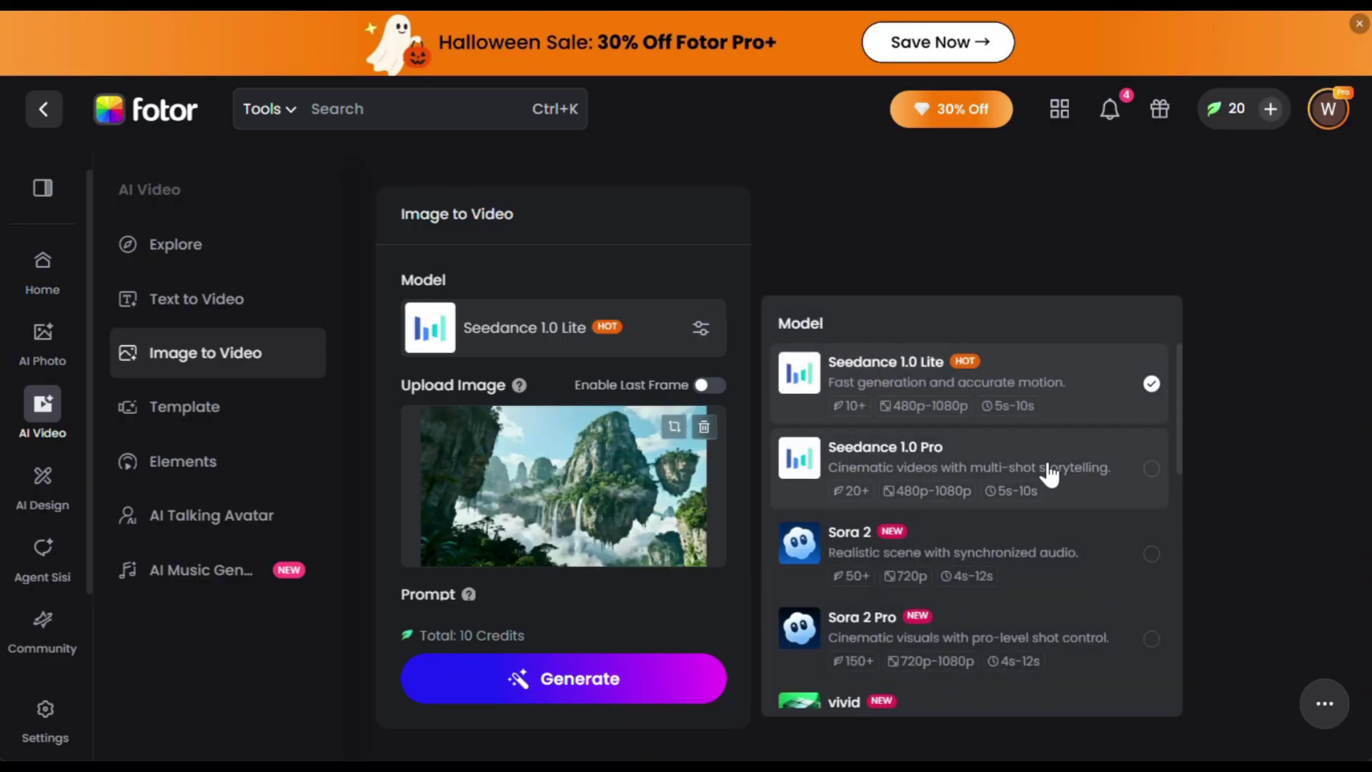
{"action": "scroll", "coordinate": [1081, 572], "scroll_direction": "down", "scroll_amount": 3}
{"action": "scroll", "coordinate": [1081, 572], "scroll_direction": "up", "scroll_amount": 2}
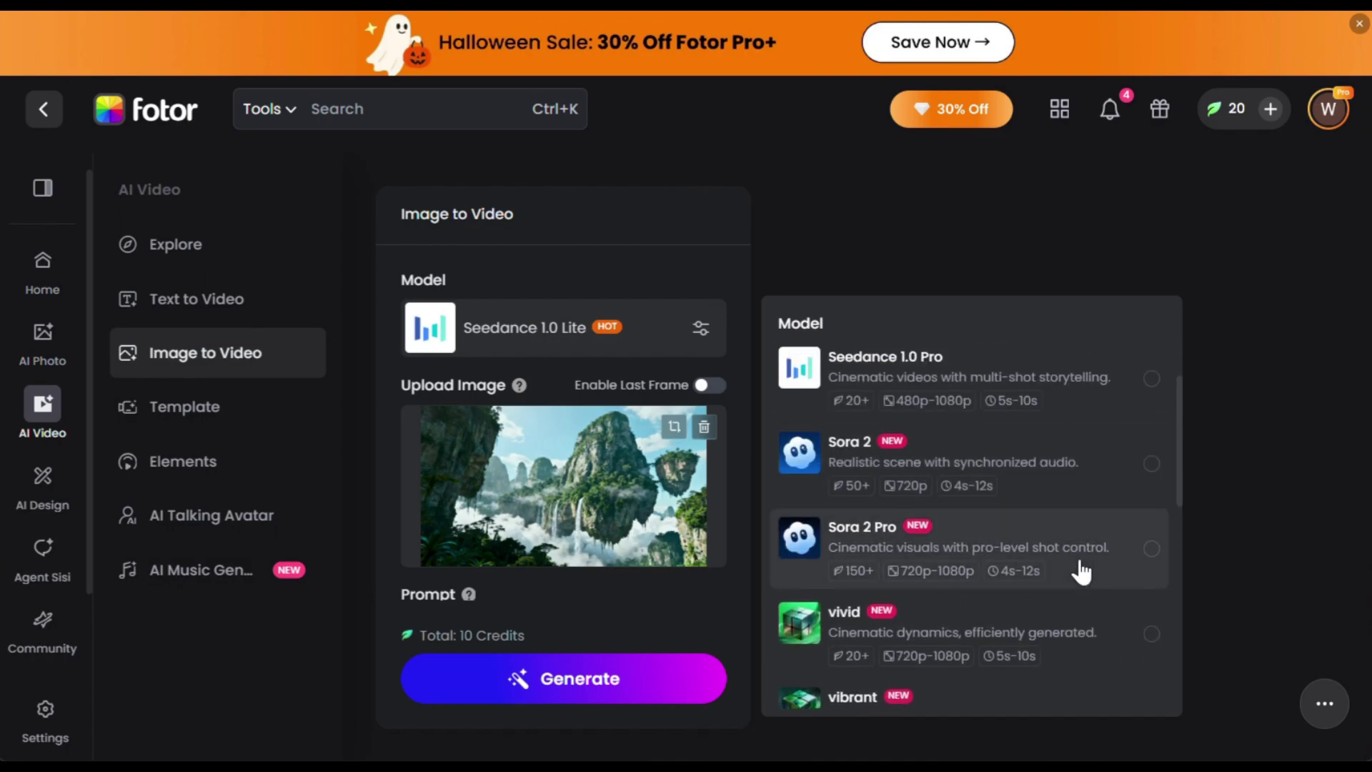
{"action": "scroll", "coordinate": [1081, 572], "scroll_direction": "up", "scroll_amount": 1}
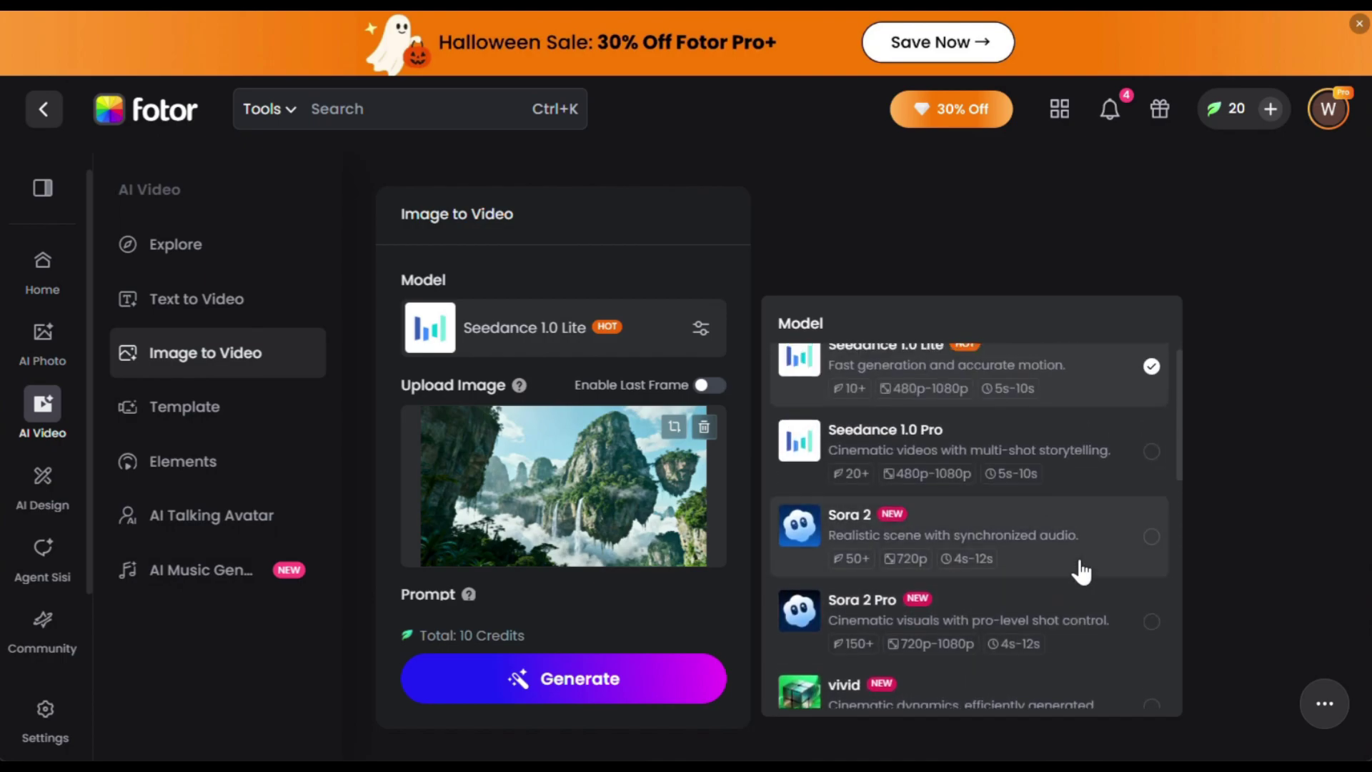
{"action": "left_click", "coordinate": [1055, 446]}
{"action": "scroll", "coordinate": [572, 457], "scroll_direction": "down", "scroll_amount": 3}
Generate a 1080p video with the prompt 'cinematic shot, slow zoom'
{"action": "left_click", "coordinate": [608, 445]}
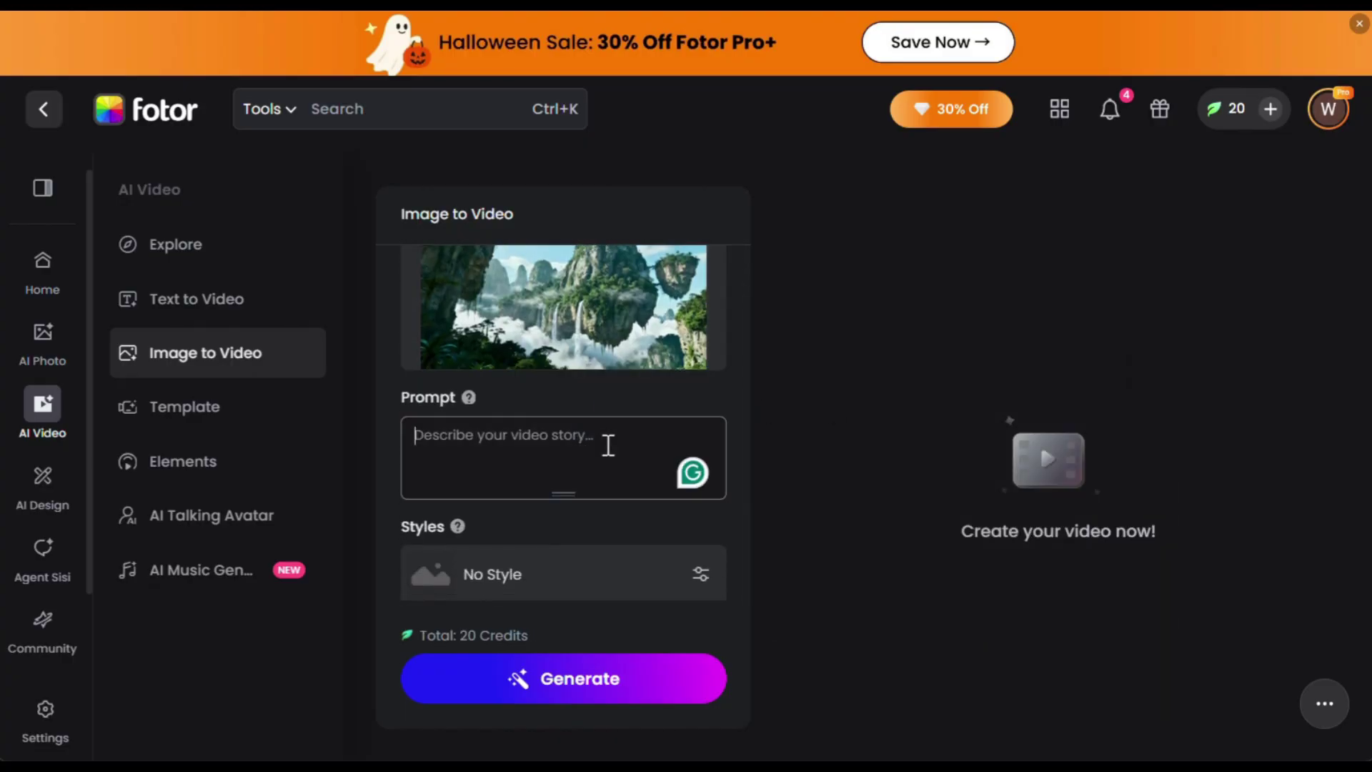
{"action": "type", "text": "cinematic shot, slow zoom"}
{"action": "scroll", "coordinate": [606, 450], "scroll_direction": "down", "scroll_amount": 3}
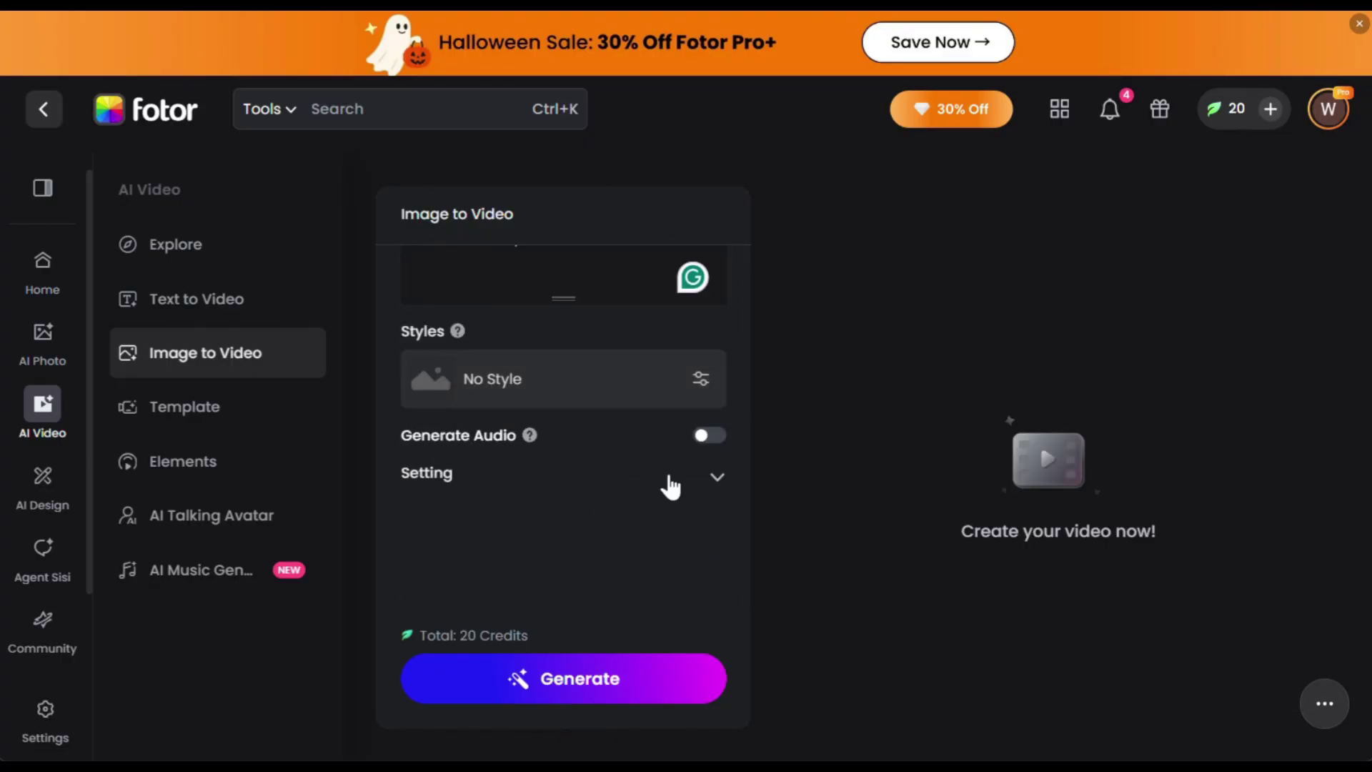
{"action": "left_click", "coordinate": [670, 486]}
{"action": "left_click", "coordinate": [563, 376]}
{"action": "left_click", "coordinate": [626, 683]}
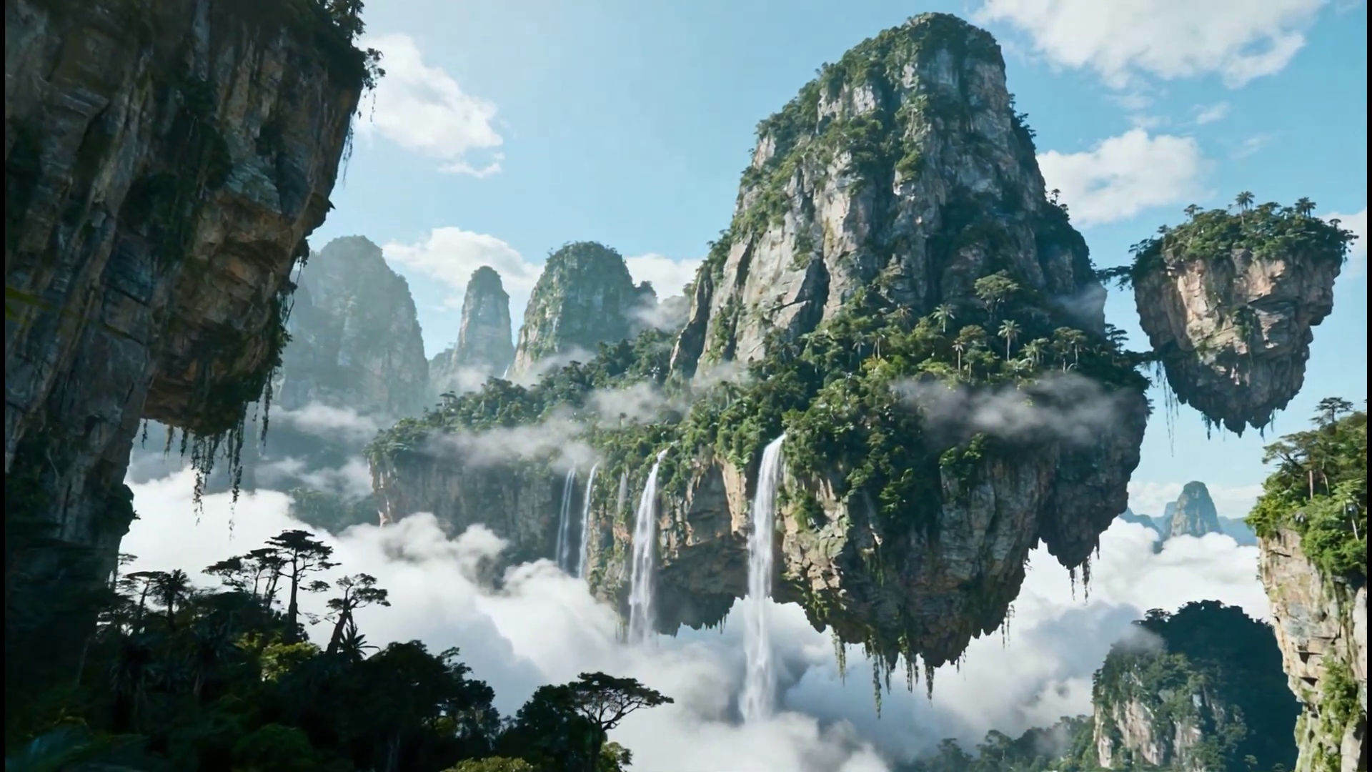